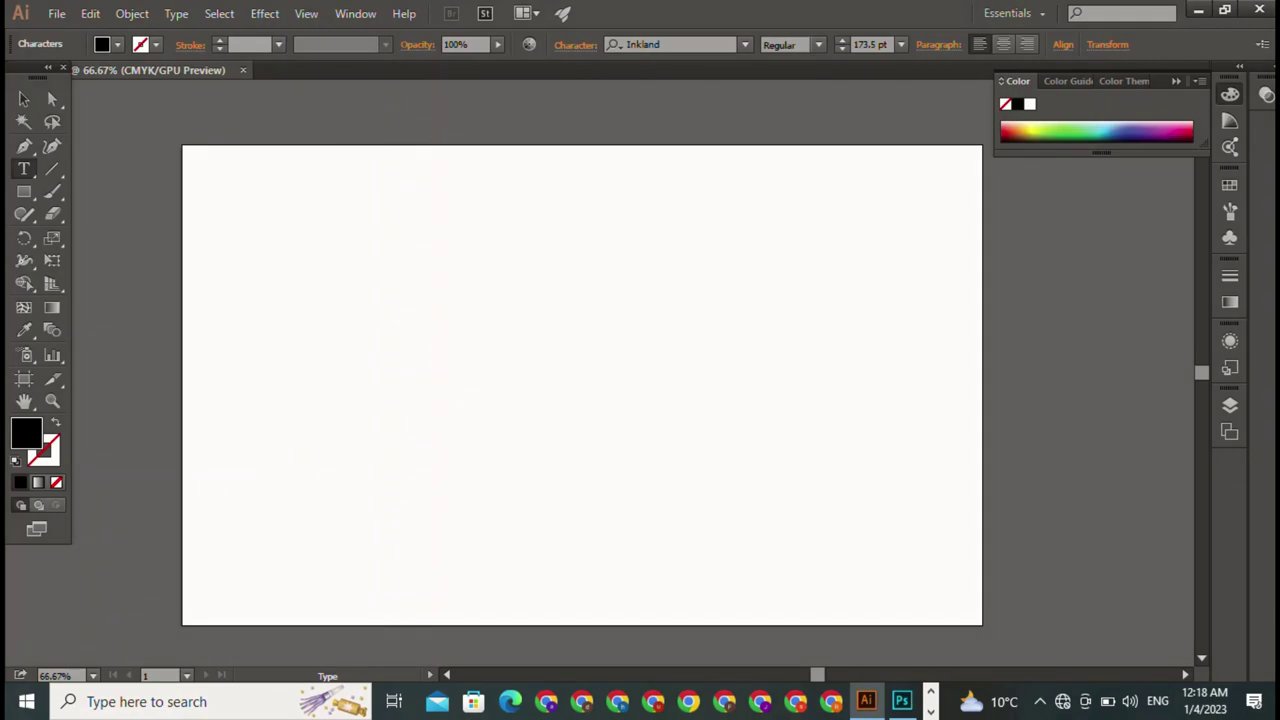
Type 'Aiiidi' as 60 pt Inkland script text near the artboard's top-left.
click(841, 48)
click(841, 48)
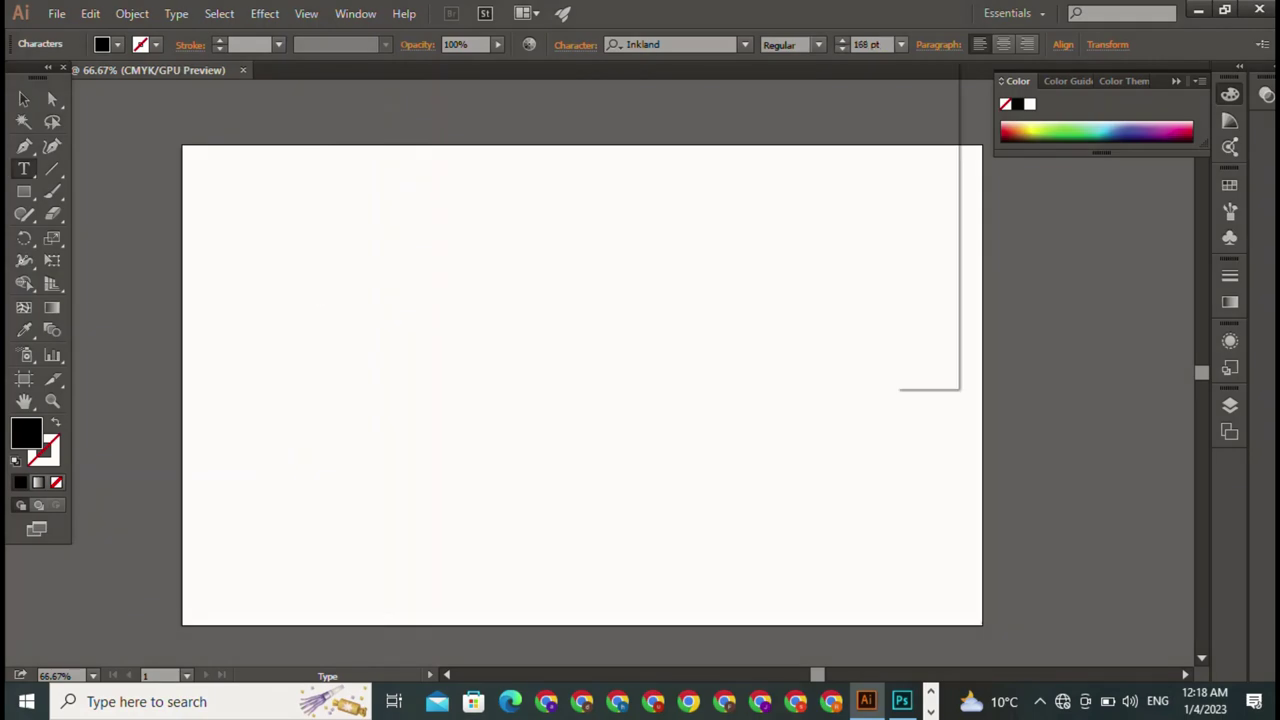
key(Escape)
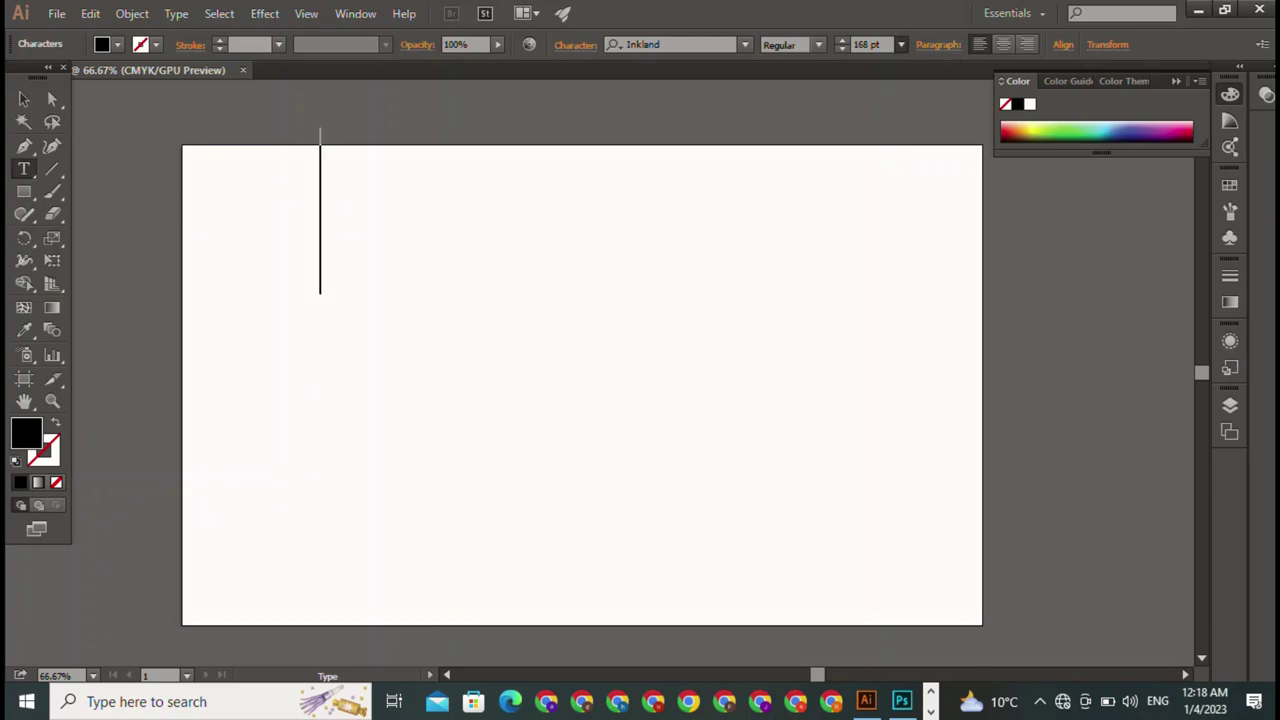
text(60)
key(Return)
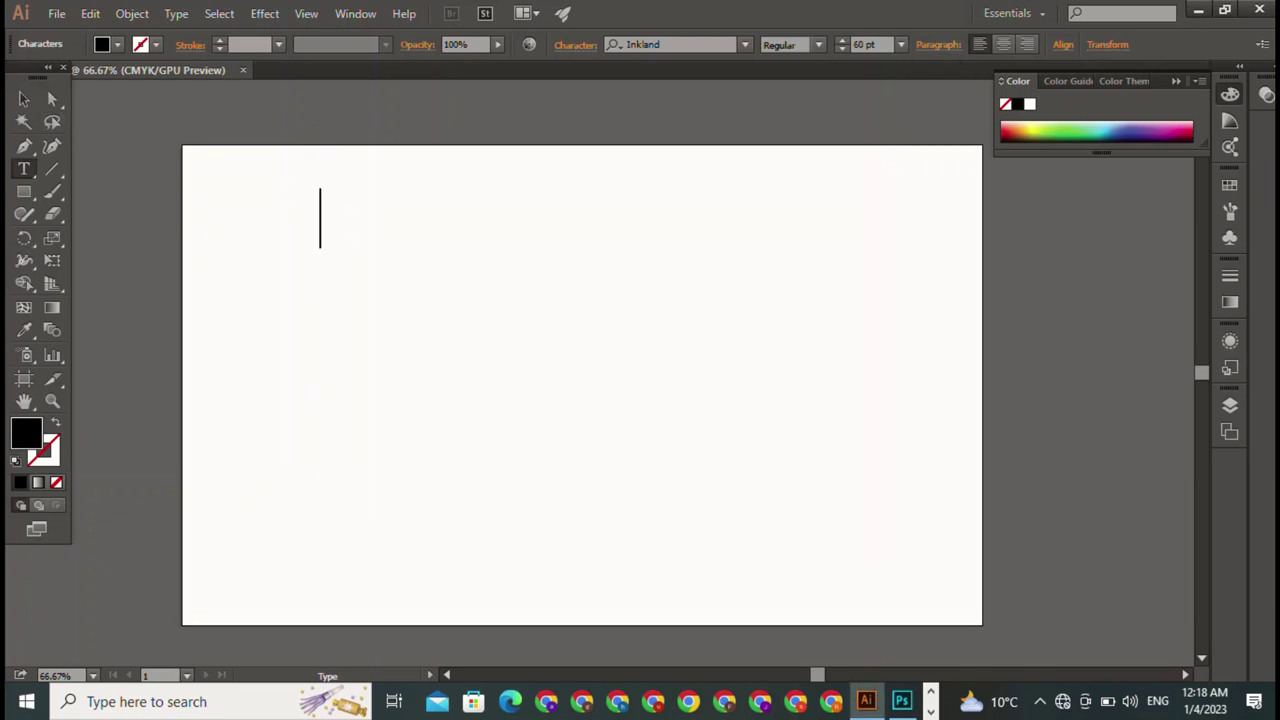
text(A)
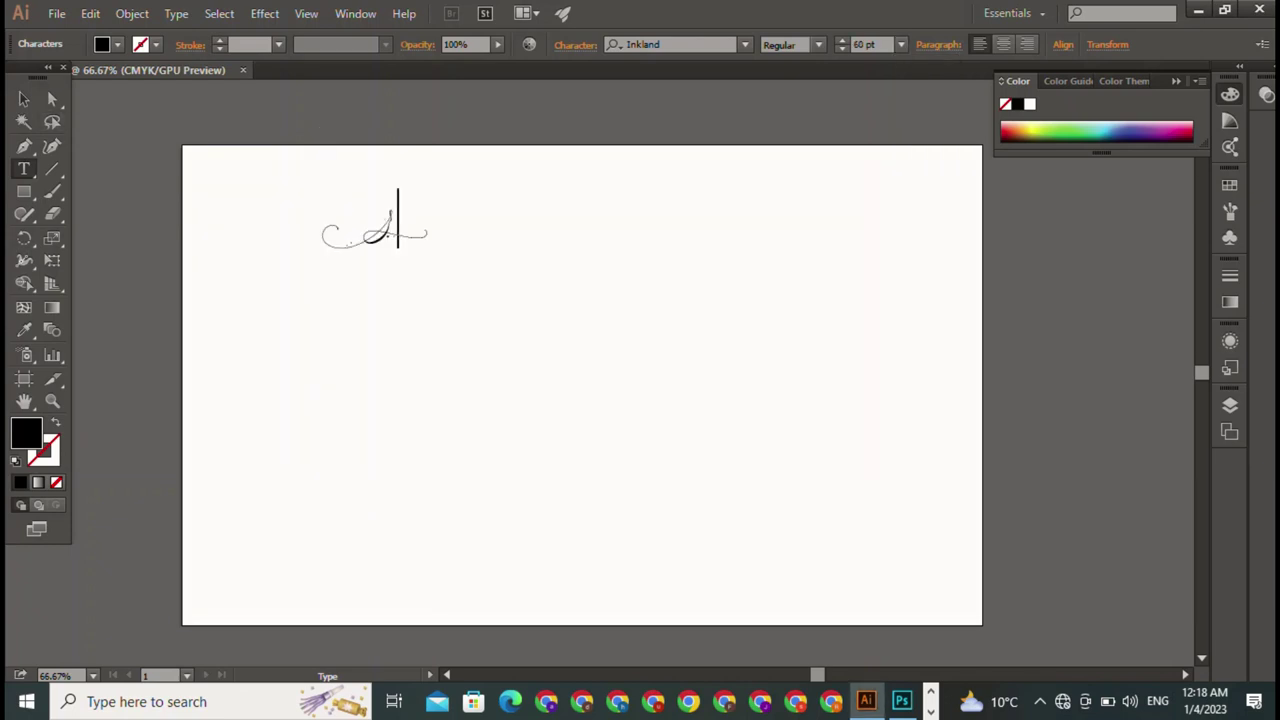
text(ii)
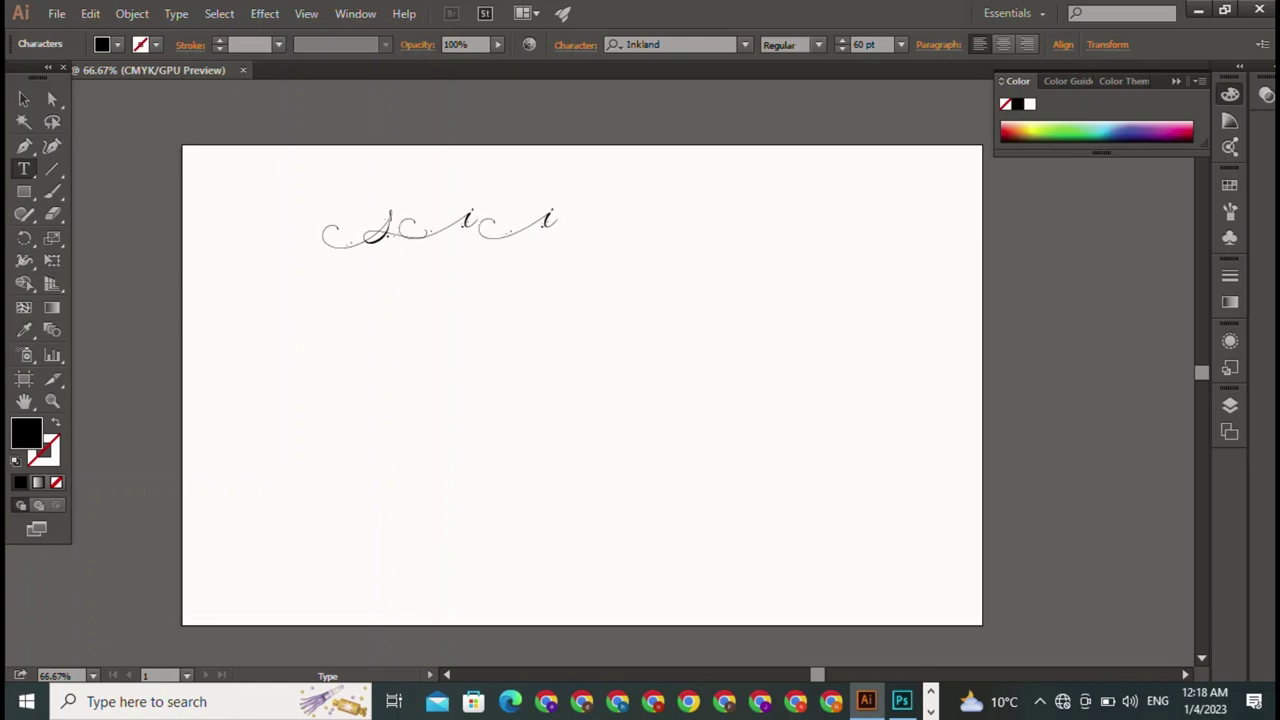
text(id)
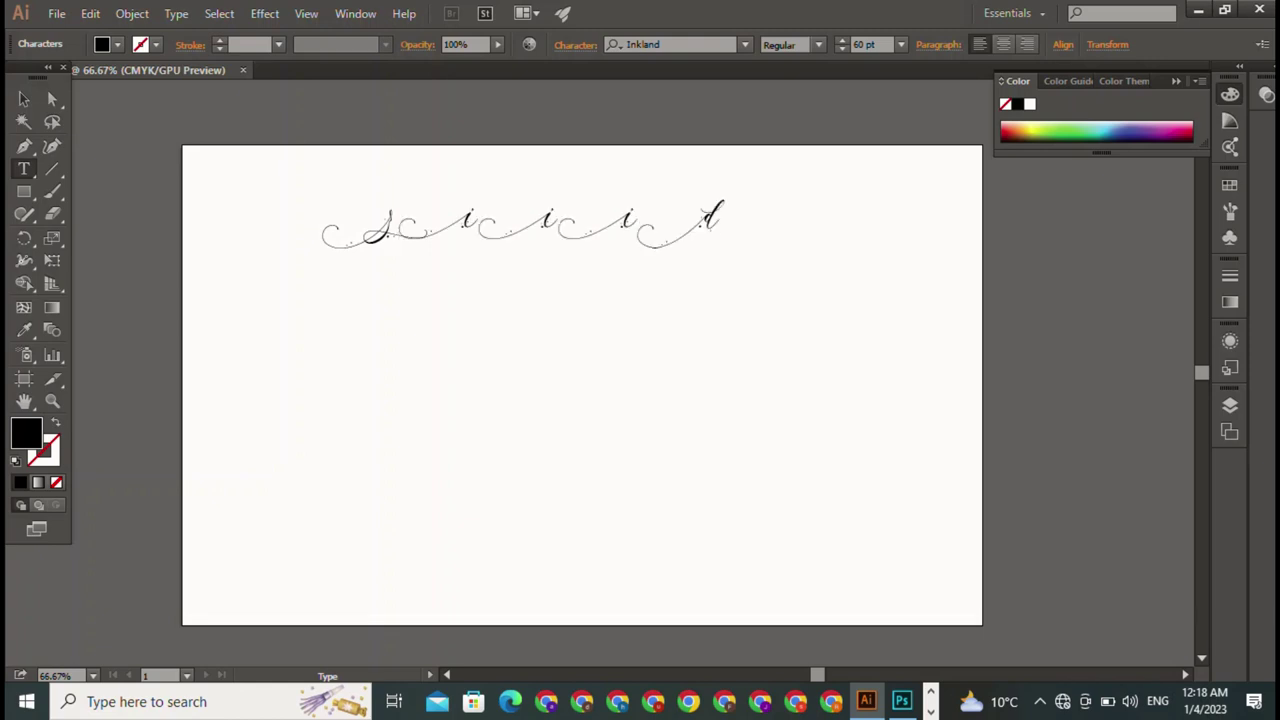
text(i)
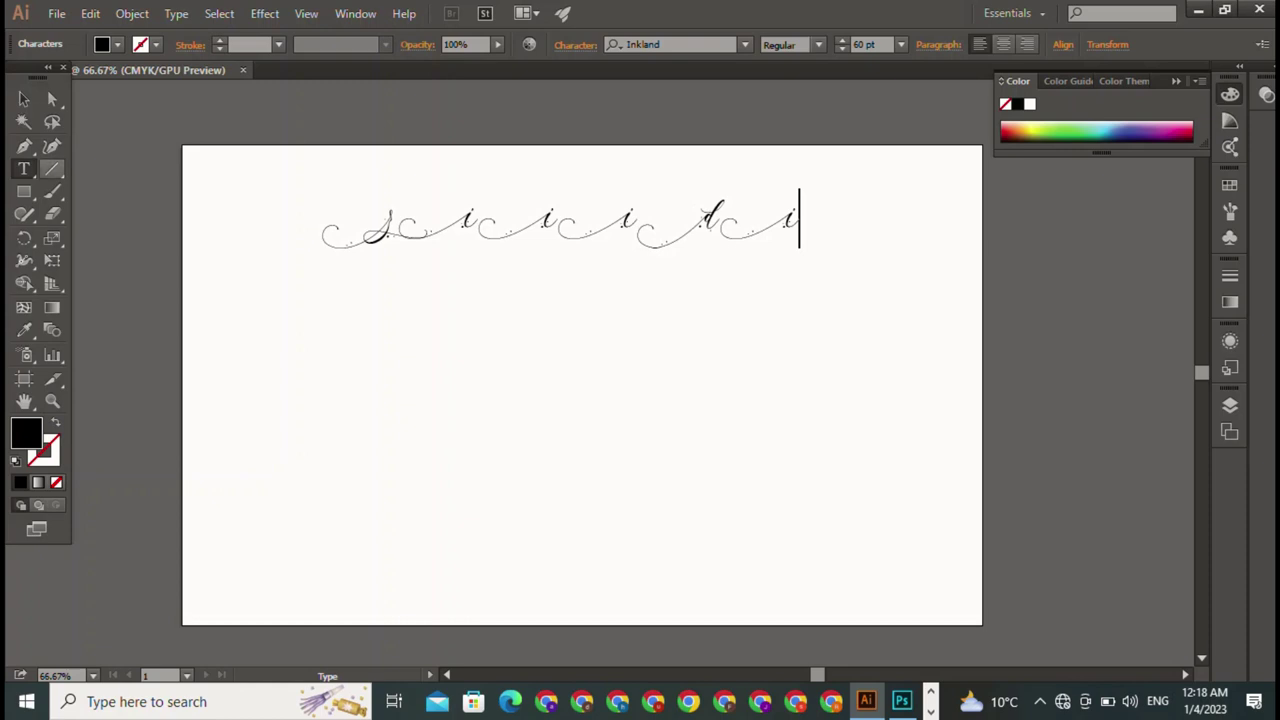
click(24, 98)
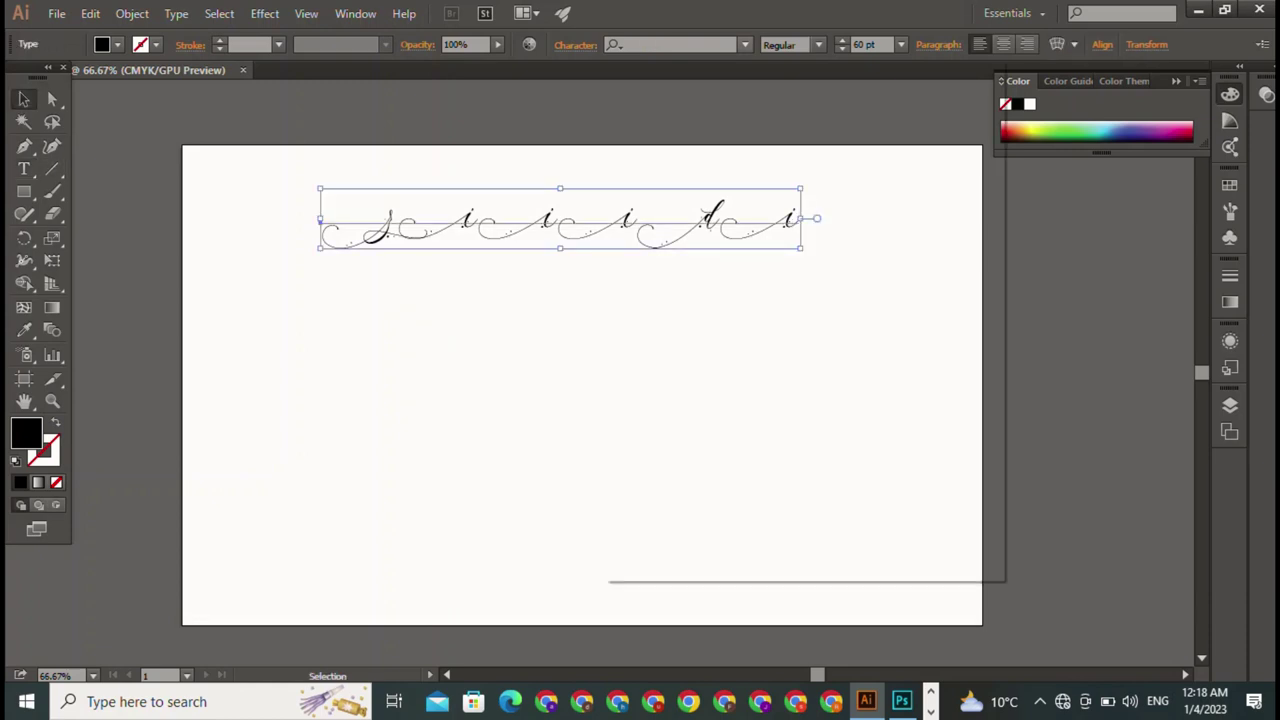
Change the text's font to Lost Sunset Personal Use so it reads Z111D1.
click(744, 44)
click(660, 44)
key(BackSpace)
text(Lost Sunset Personal Use)
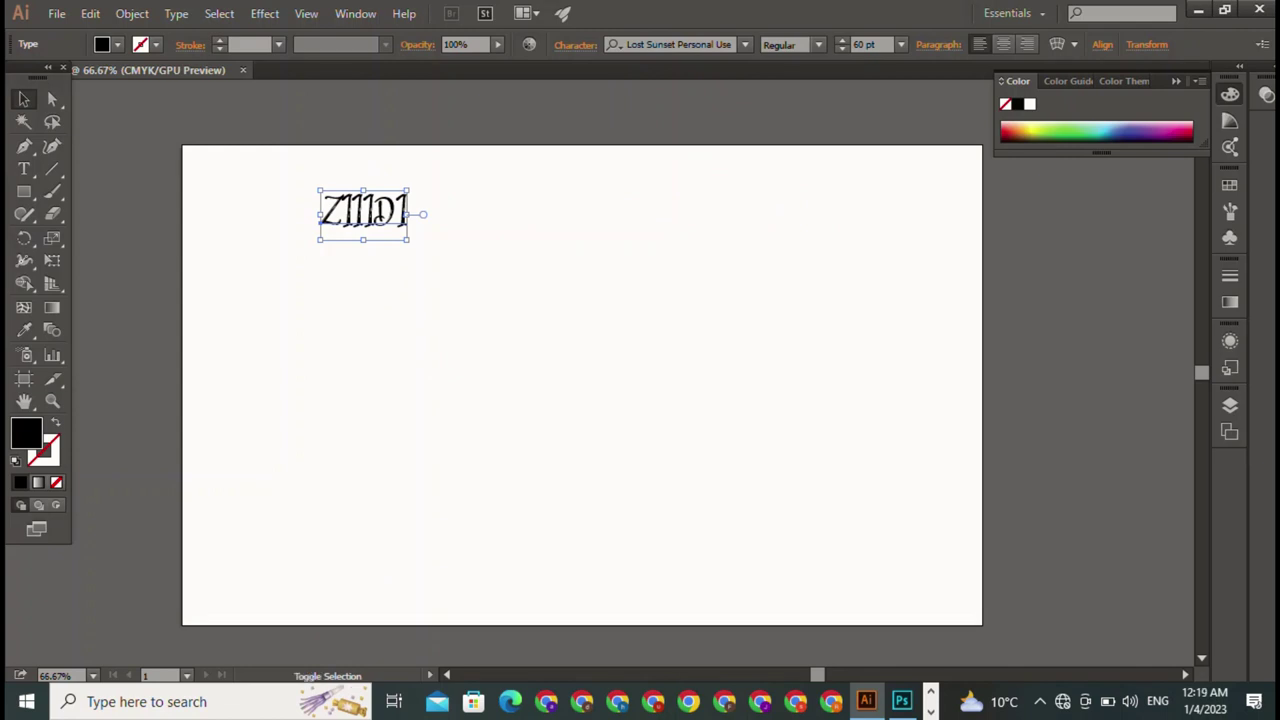
Enlarge the Z111D1 text past 132 pt and centre it on the artboard.
drag(408, 190, 512, 130)
drag(415, 185, 543, 384)
key(ctrl+shift+a)
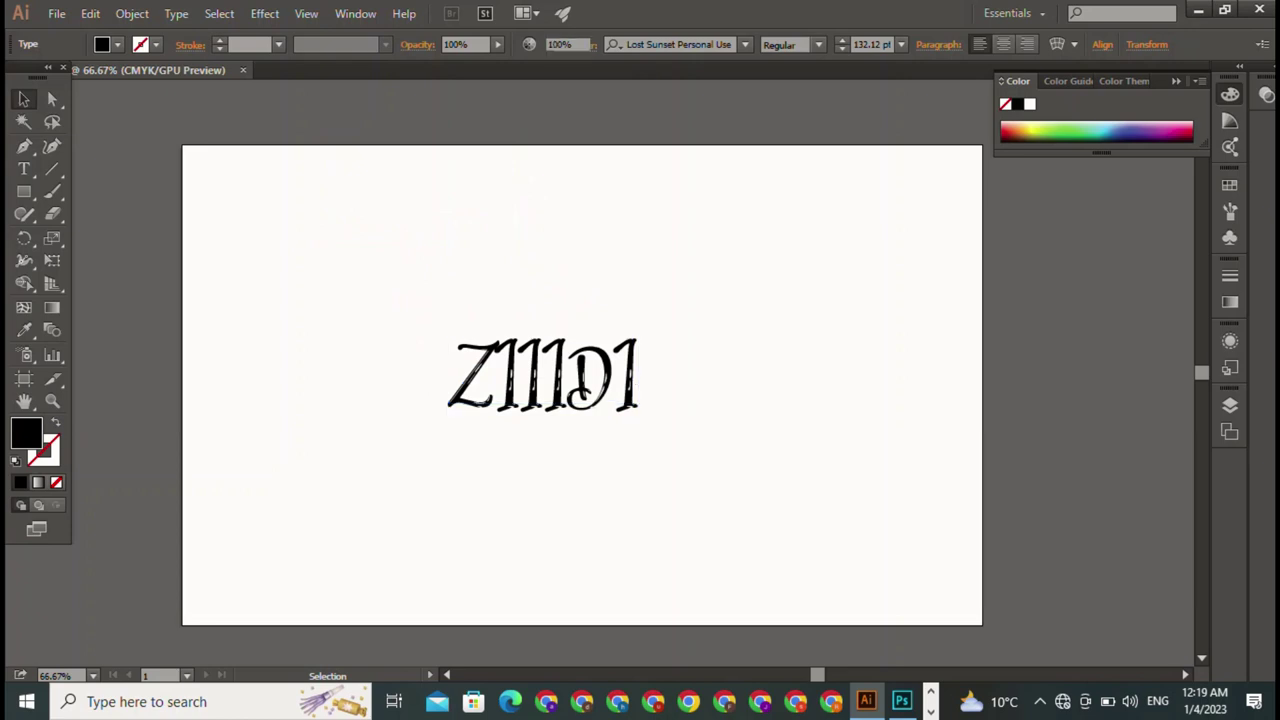
key(ctrl+z)
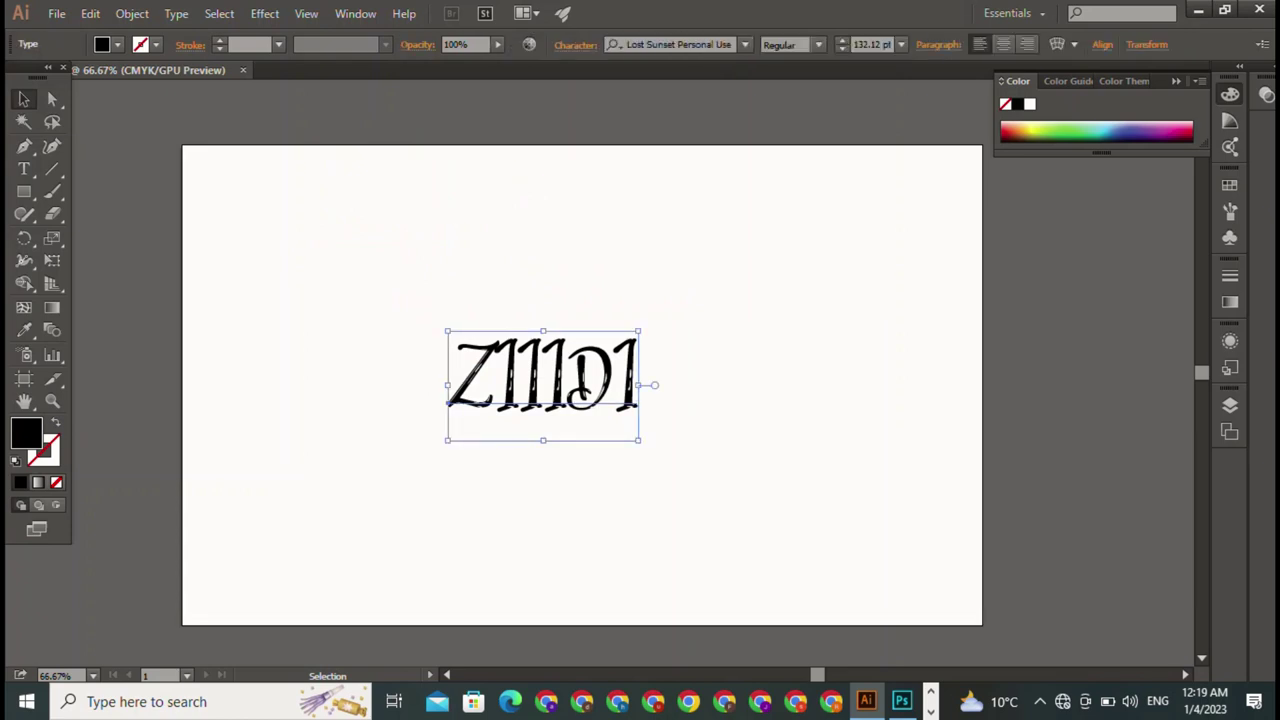
drag(638, 331, 752, 263)
key(ctrl+shift+a)
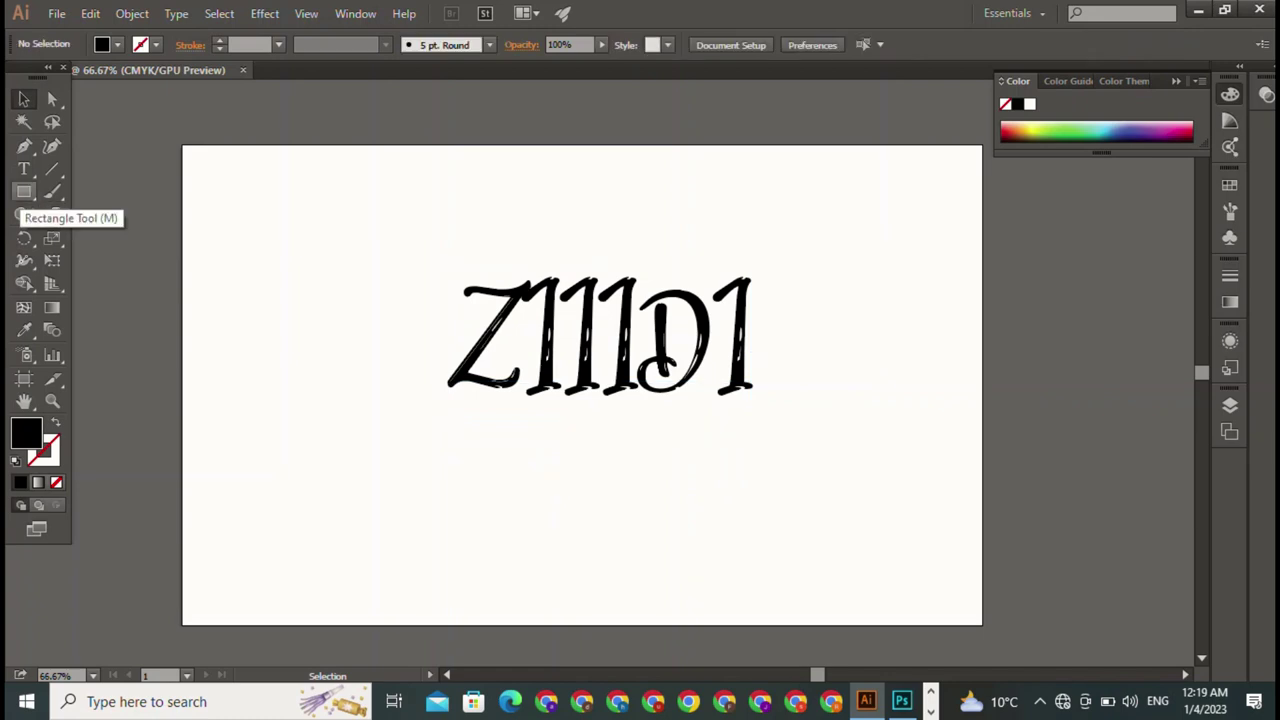
Draw a square left of the lettering with no fill and an outline.
click(24, 191)
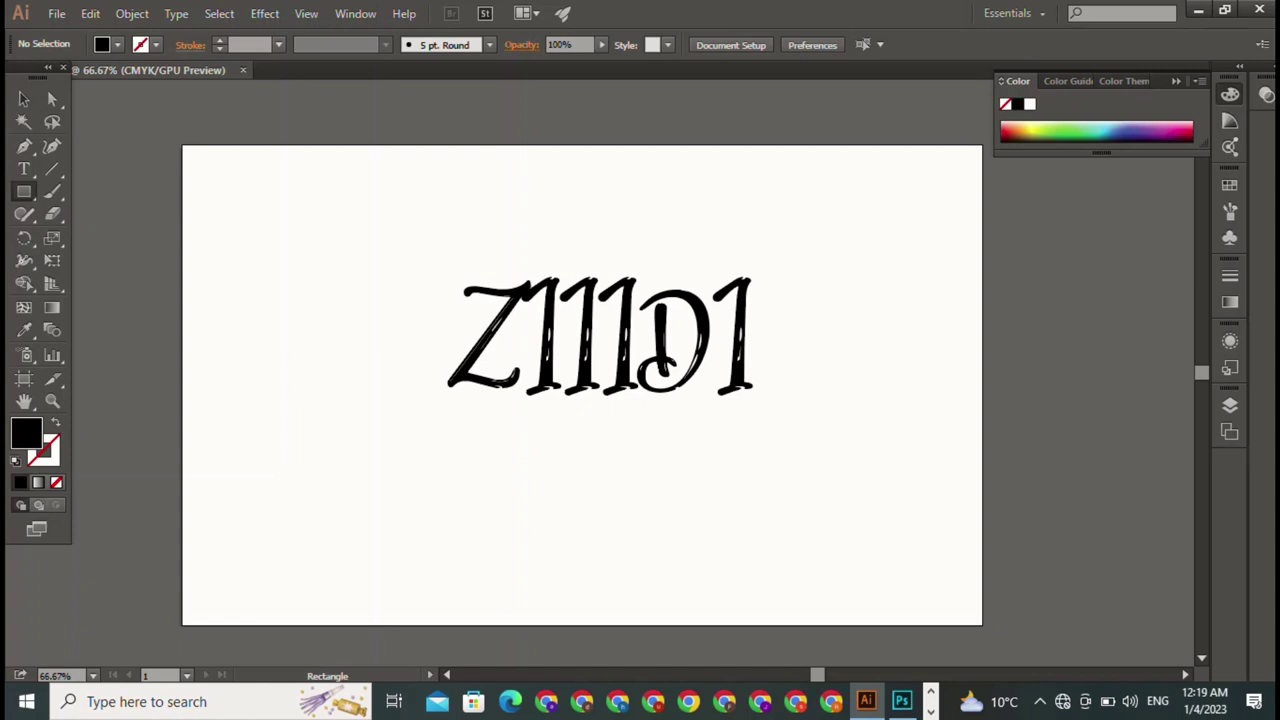
mouse_move(235, 195)
mouse_down()
mouse_move(356, 376)
mouse_move(448, 407)
mouse_up()
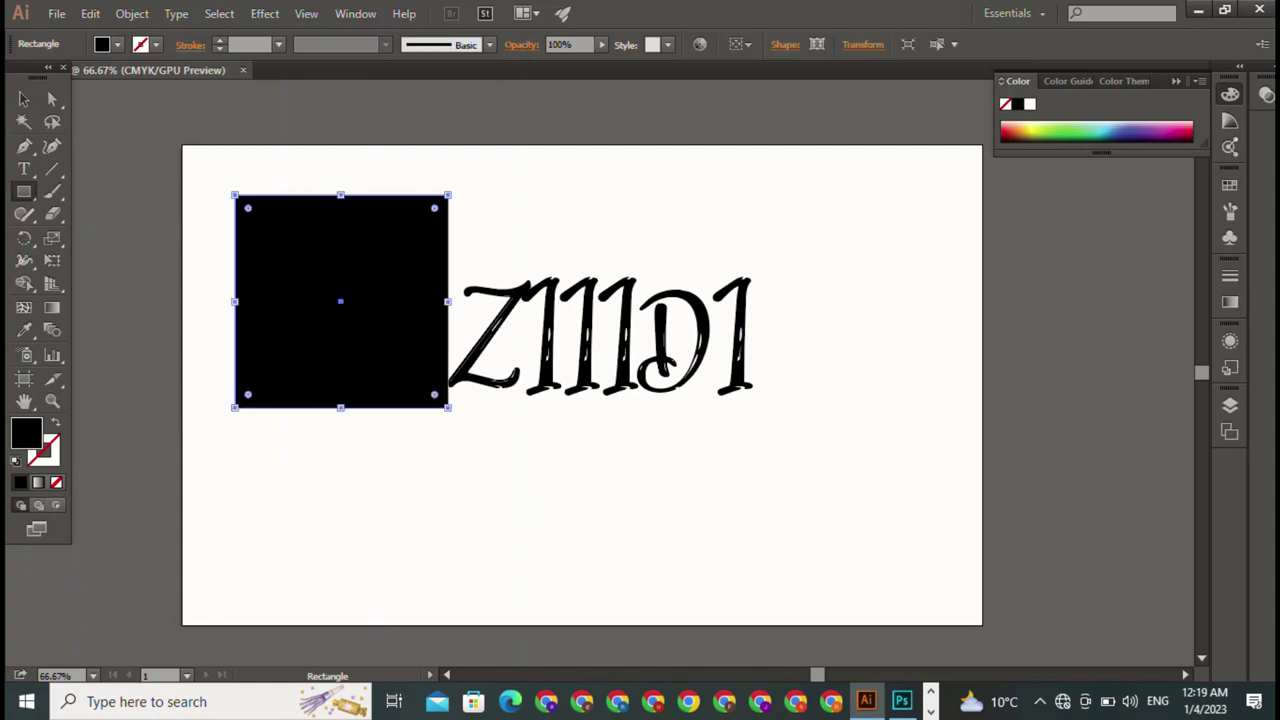
click(117, 44)
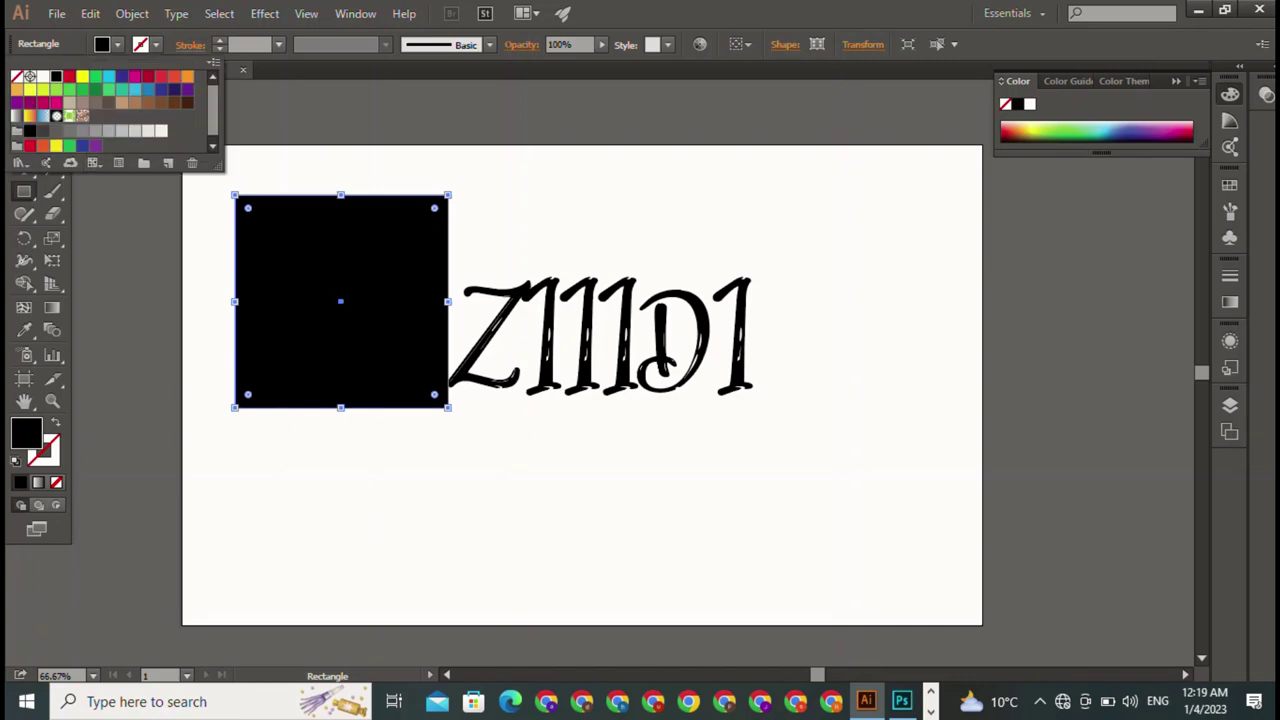
click(16, 76)
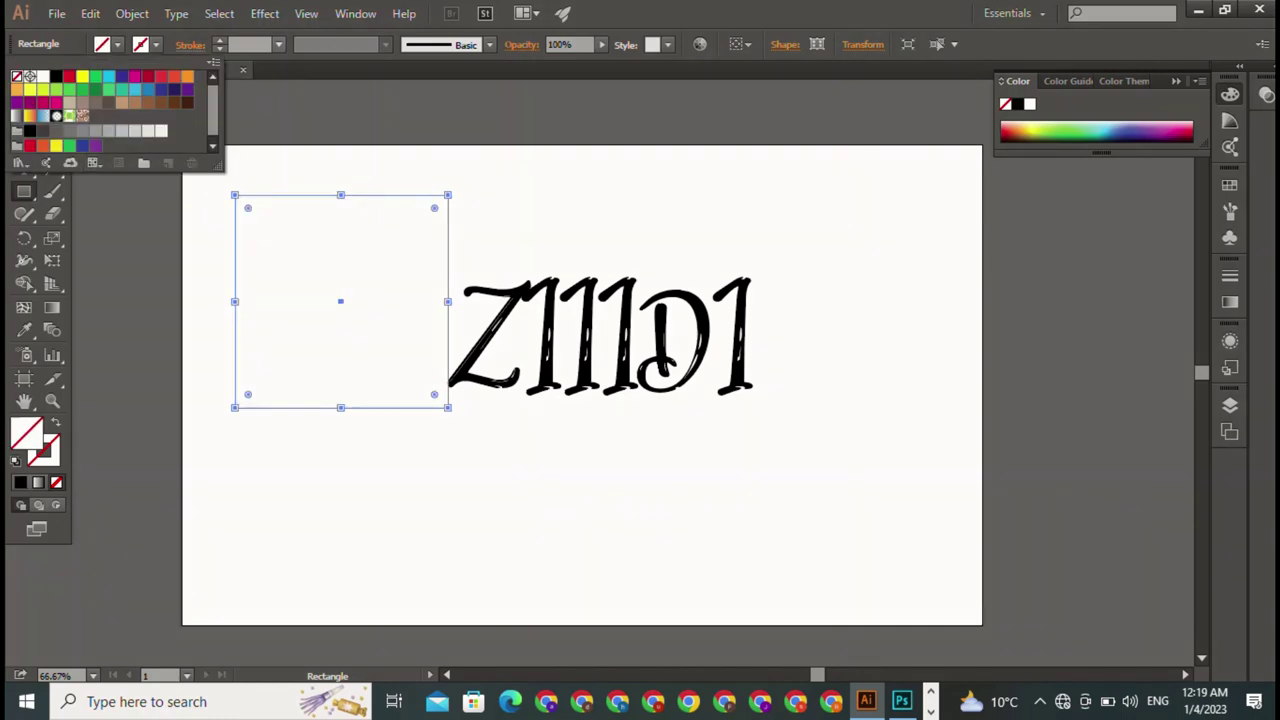
click(156, 44)
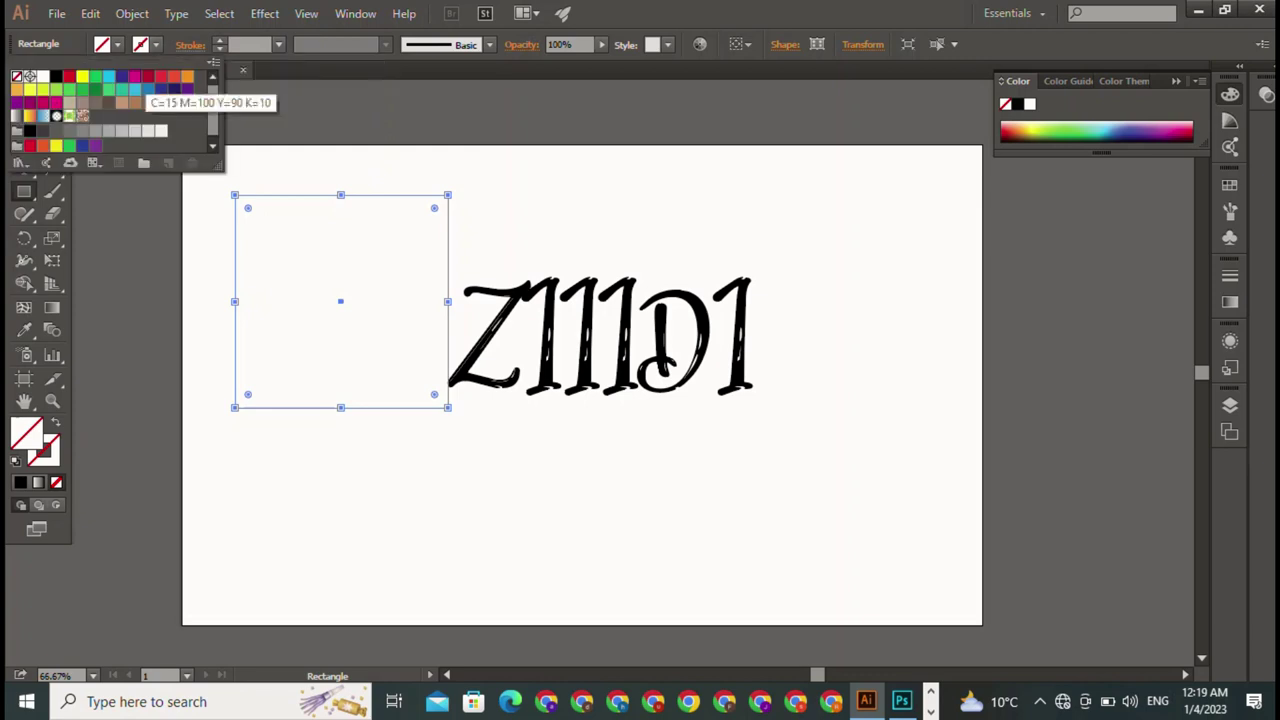
click(43, 76)
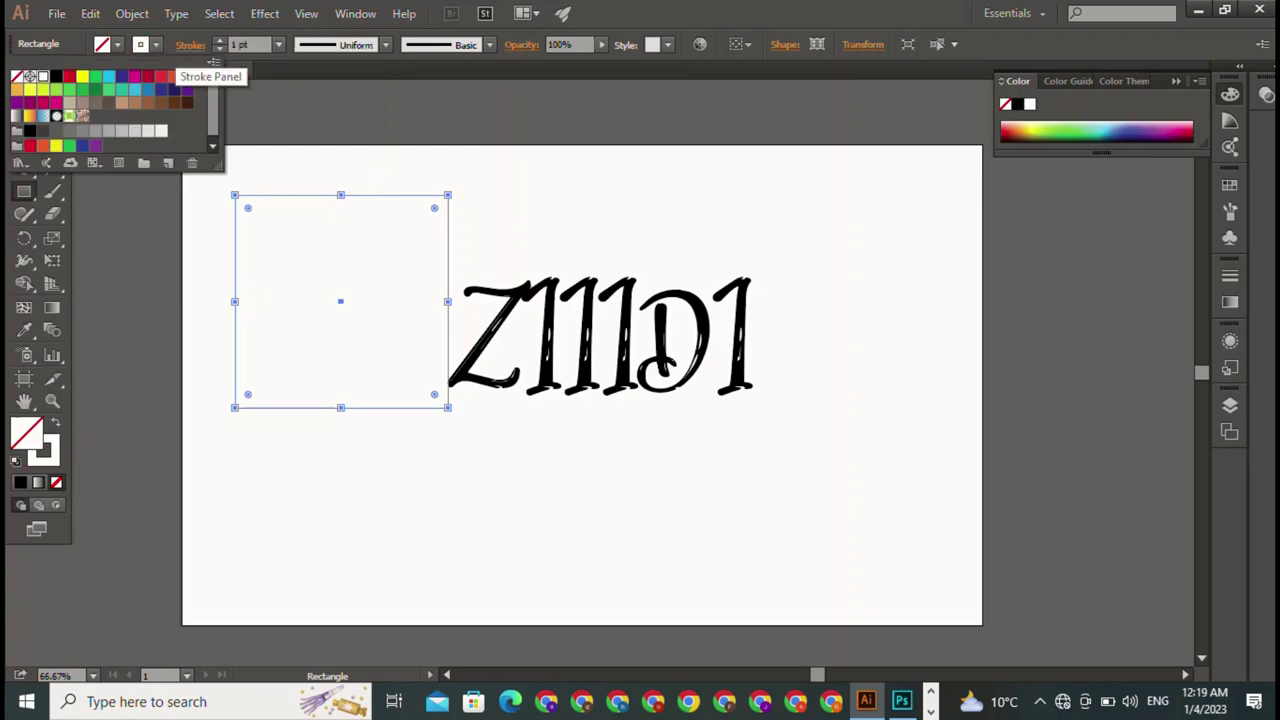
Set the square's outline to a 4 pt black stroke.
click(219, 40)
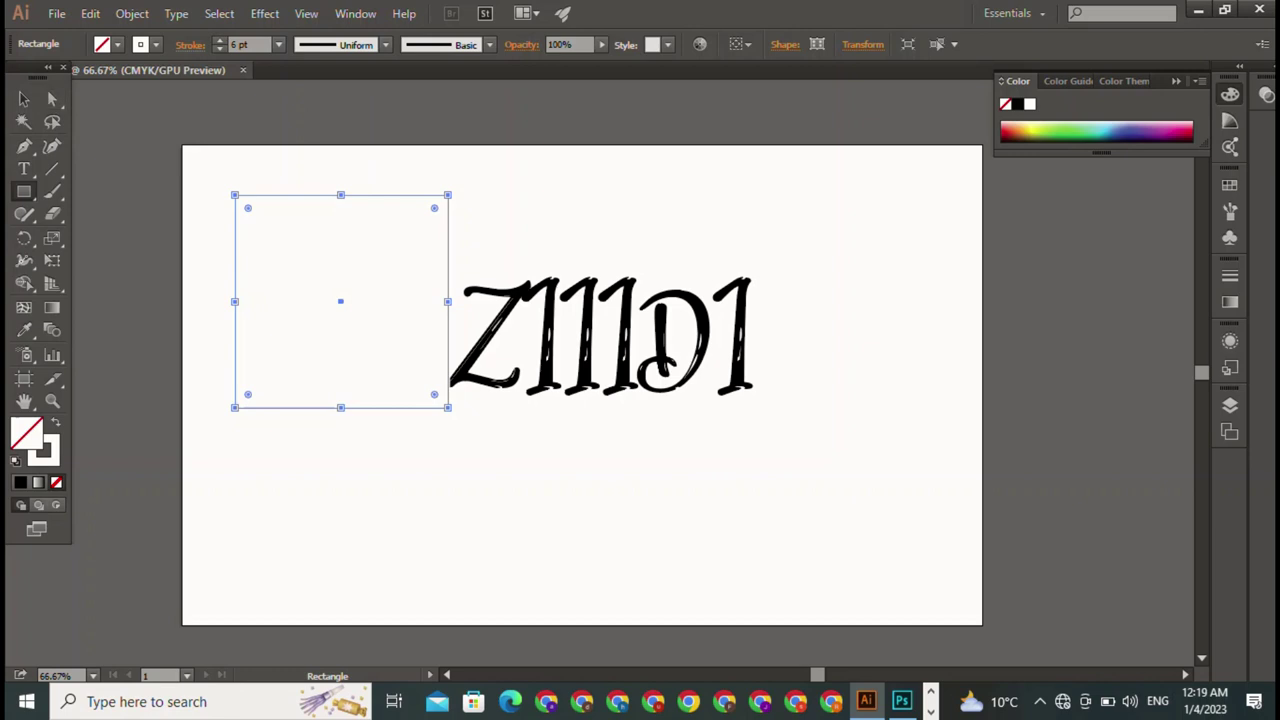
click(24, 98)
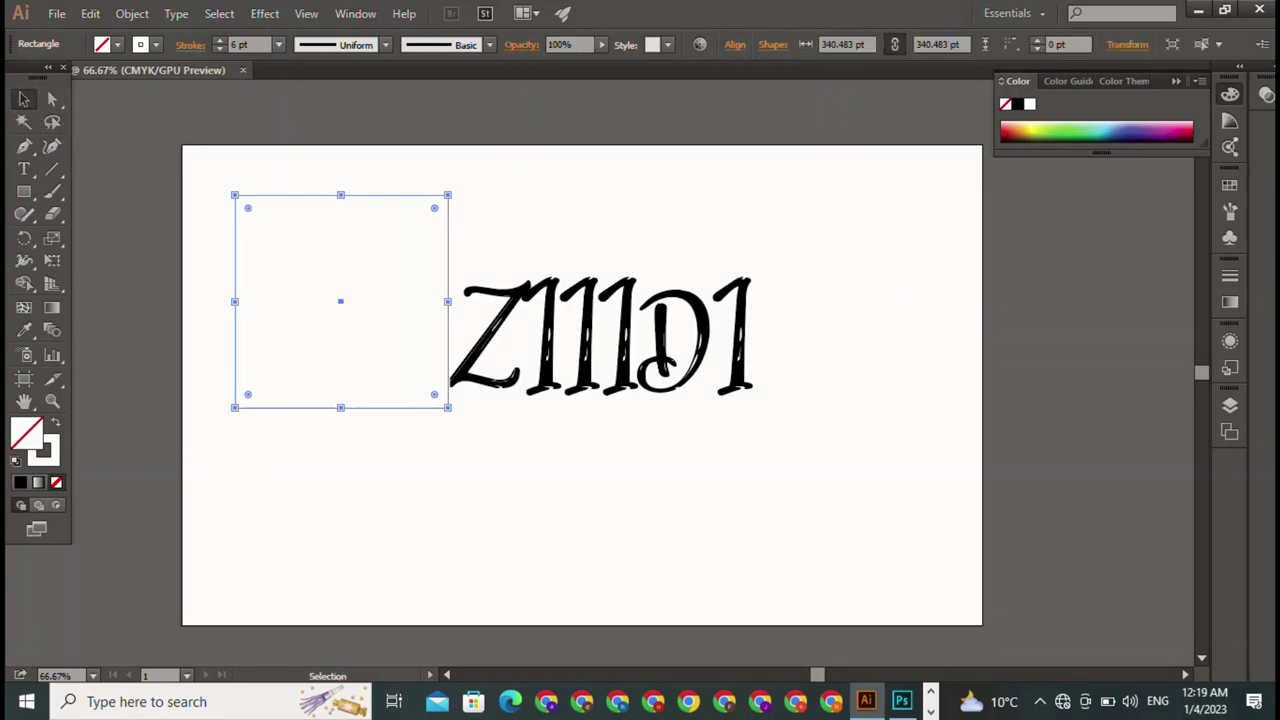
click(219, 48)
click(219, 48)
click(117, 44)
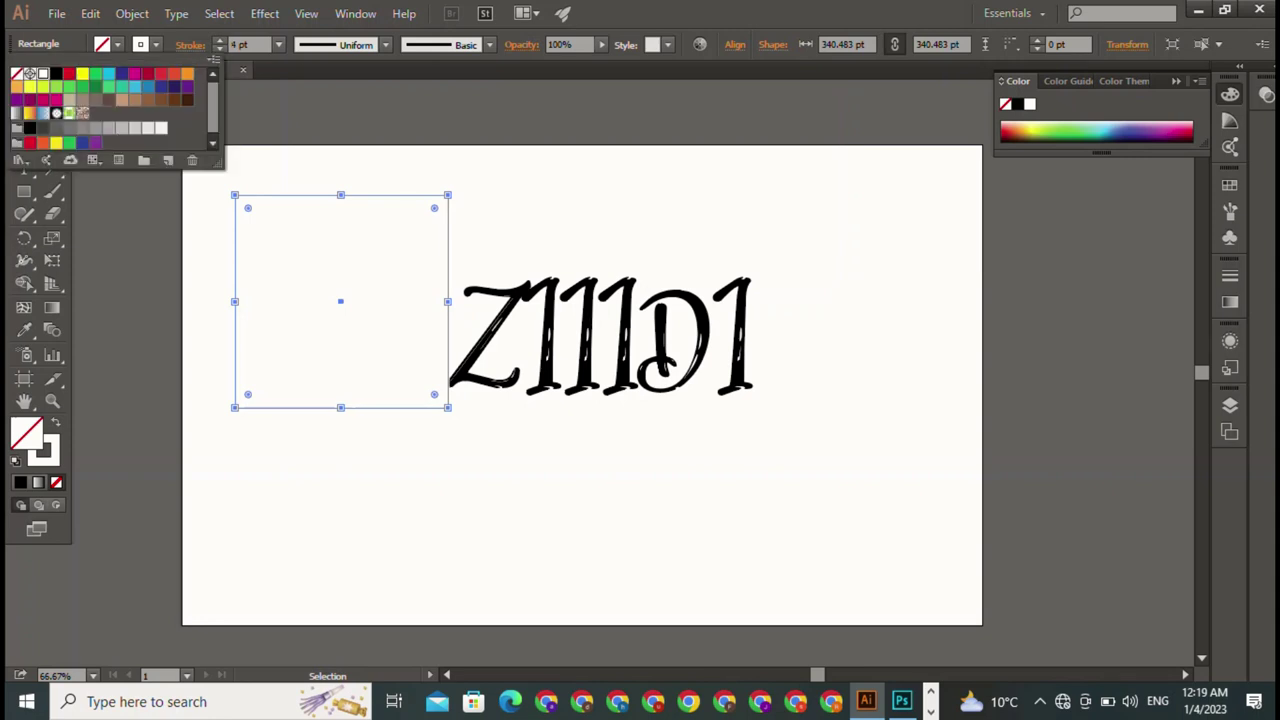
click(56, 74)
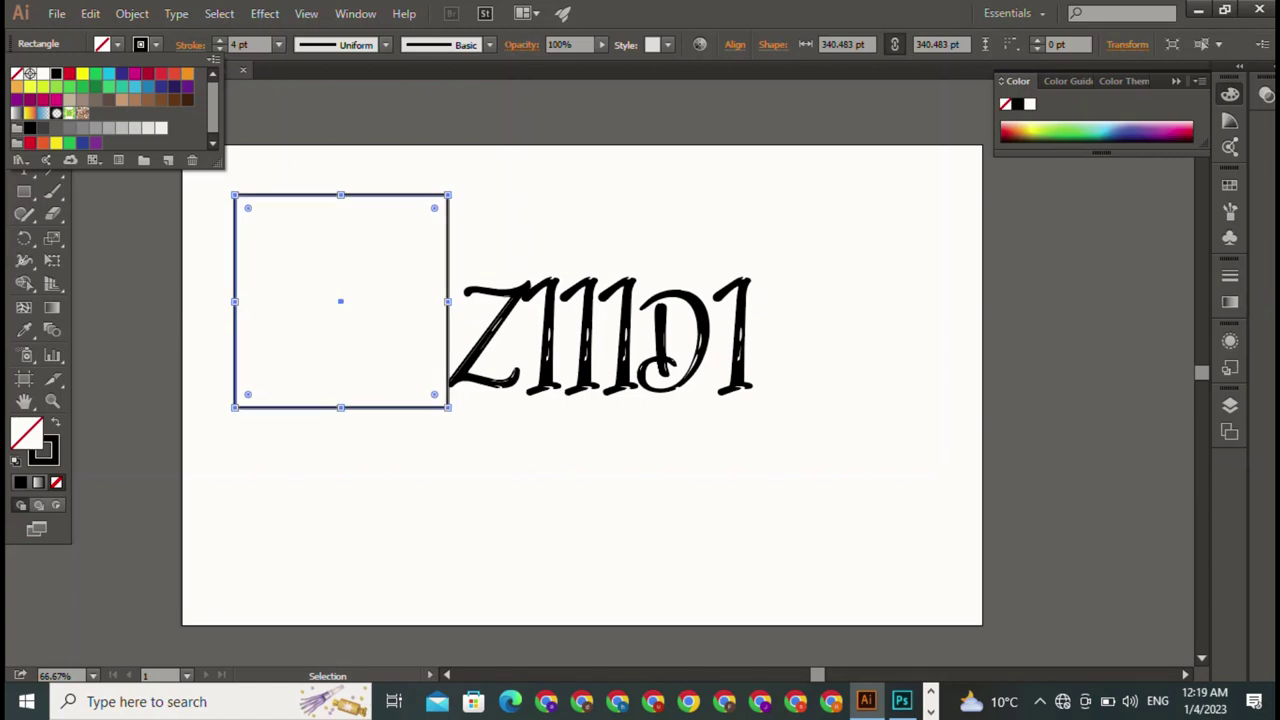
key(Escape)
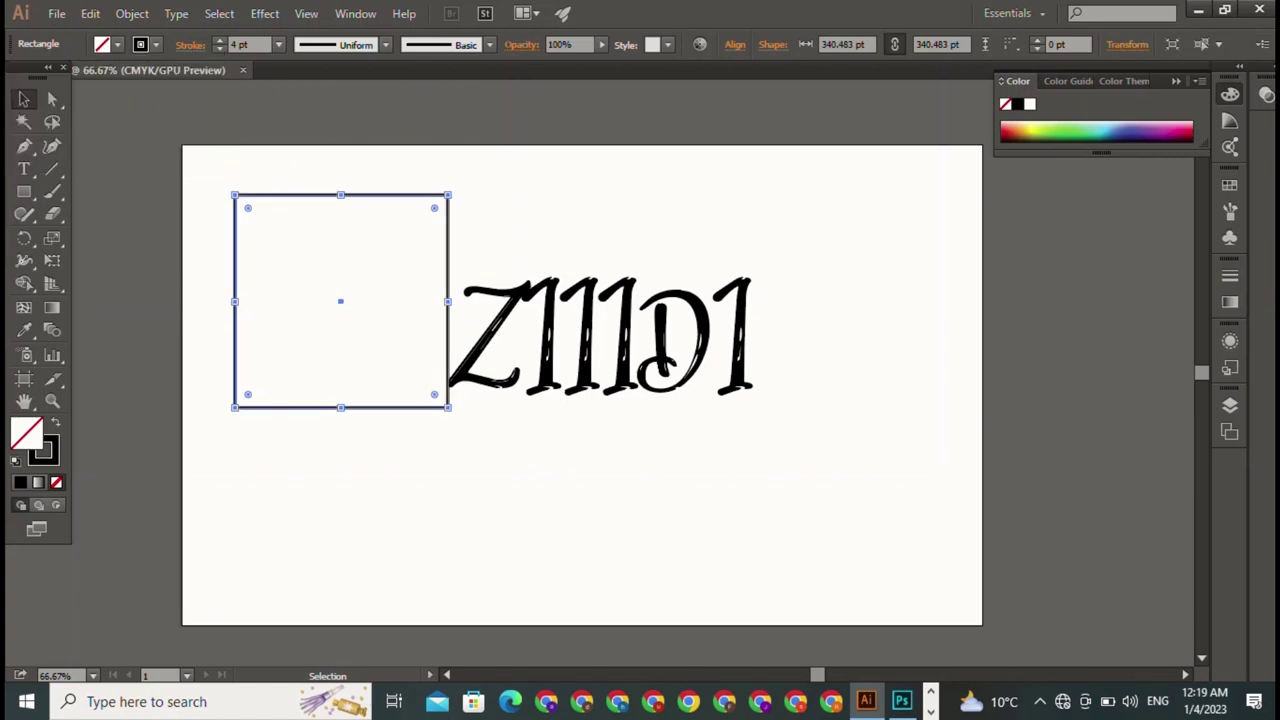
key(ctrl+shift+a)
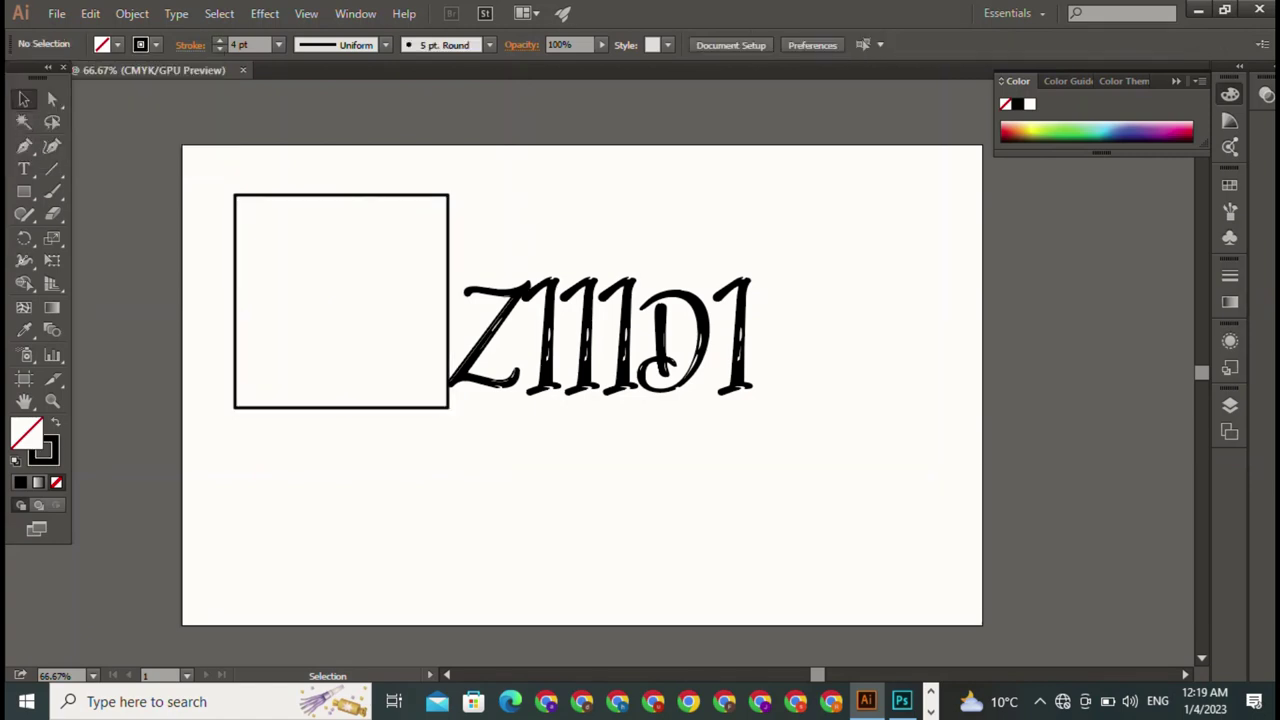
Move the square left, then Alt-drag an overlapping copy down and to the right.
key(ctrl+z)
key(a)
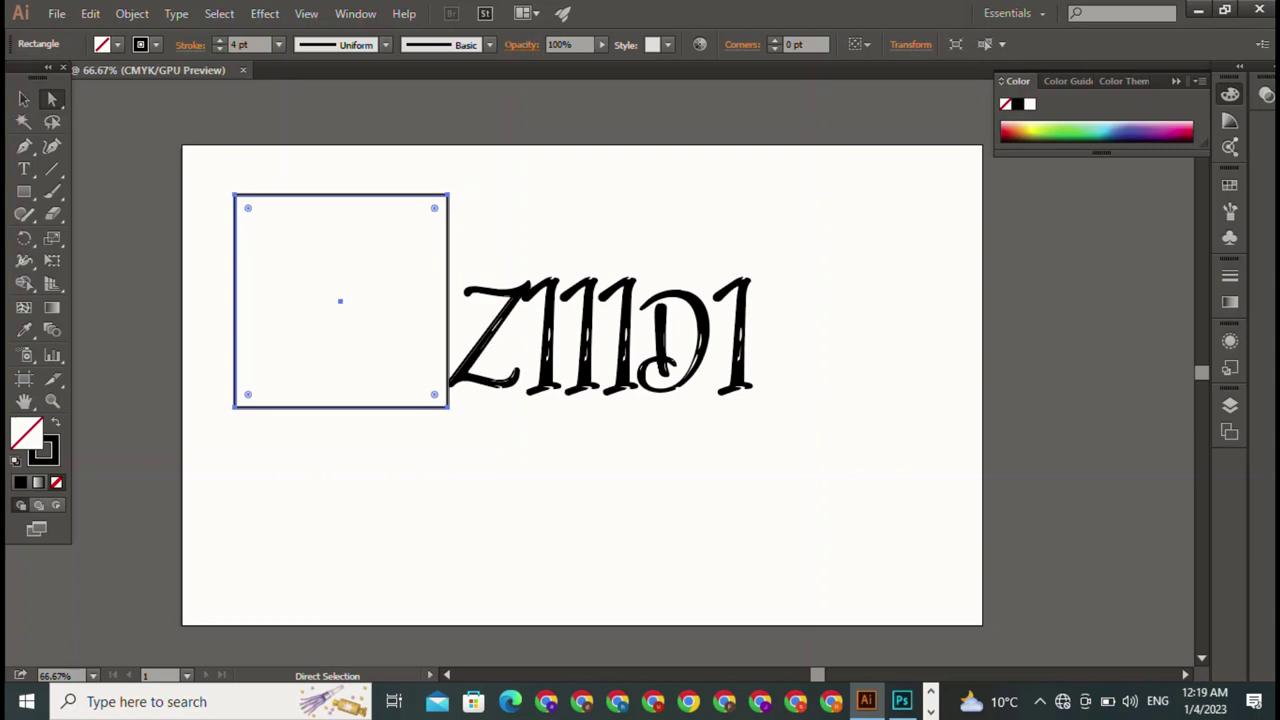
drag(340, 300, 289, 316)
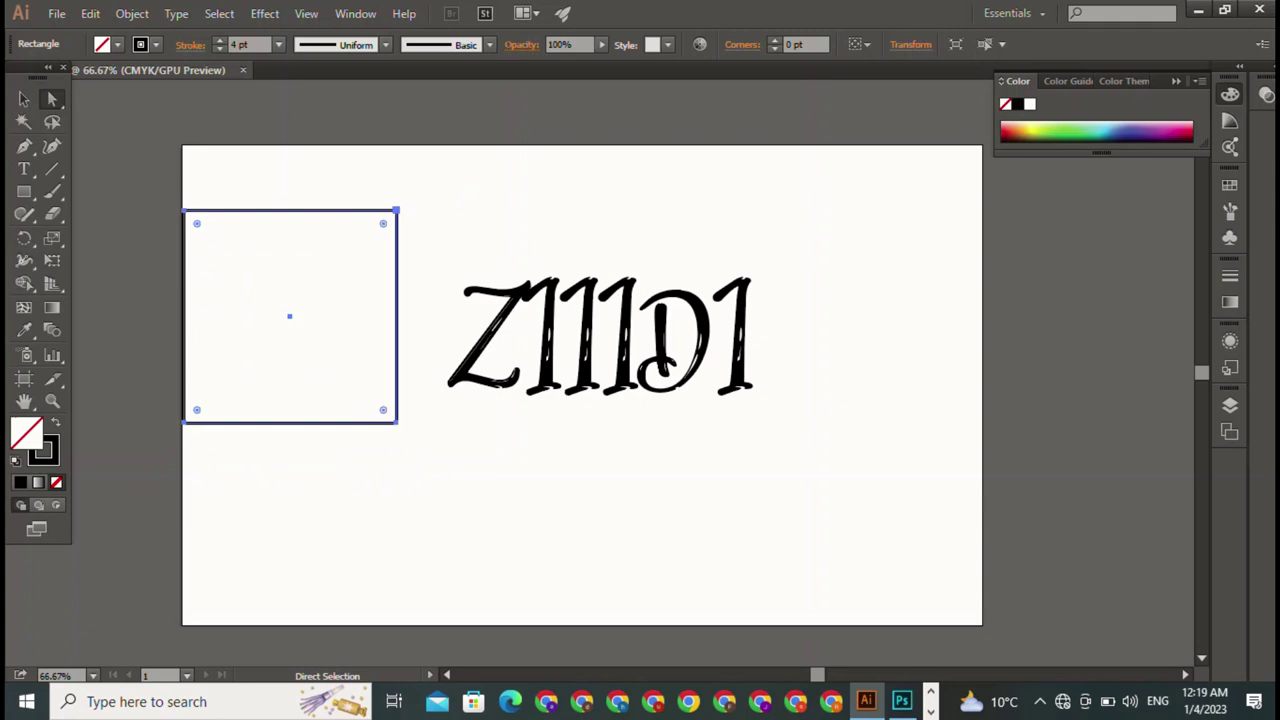
drag(383, 223, 374, 232)
key(v)
key(v)
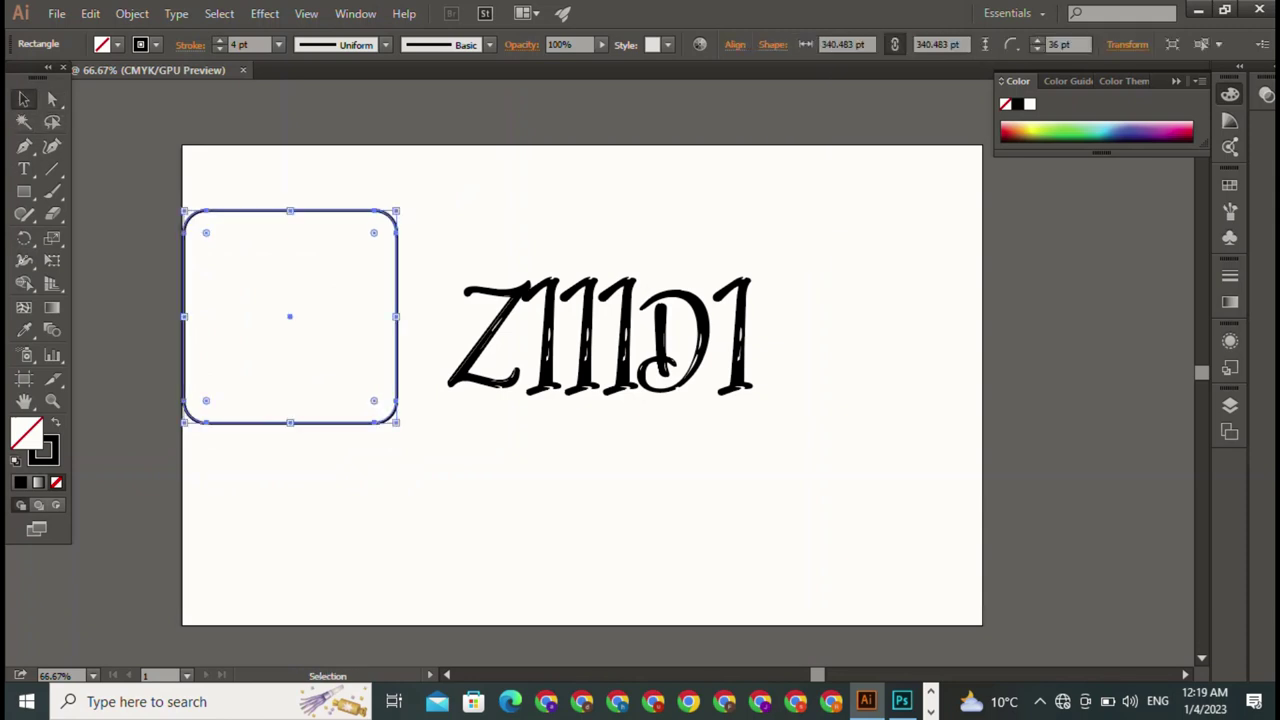
key(ctrl+z)
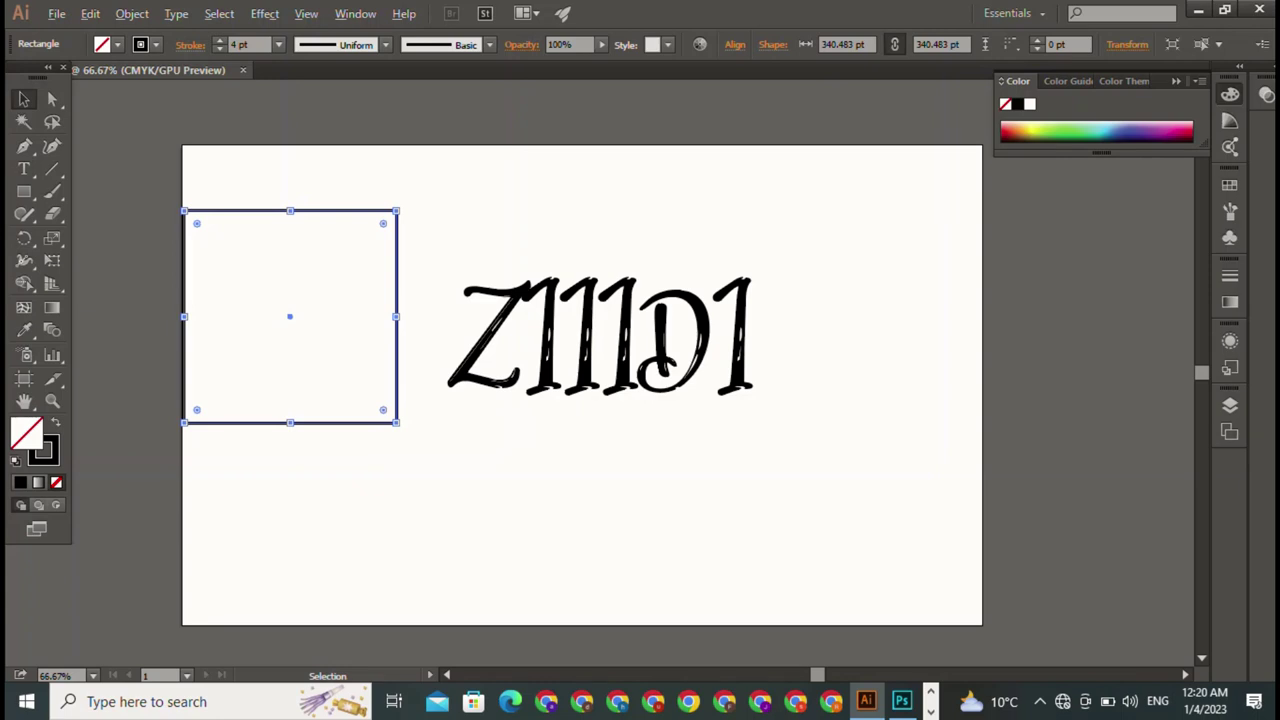
drag(290, 316, 321, 372)
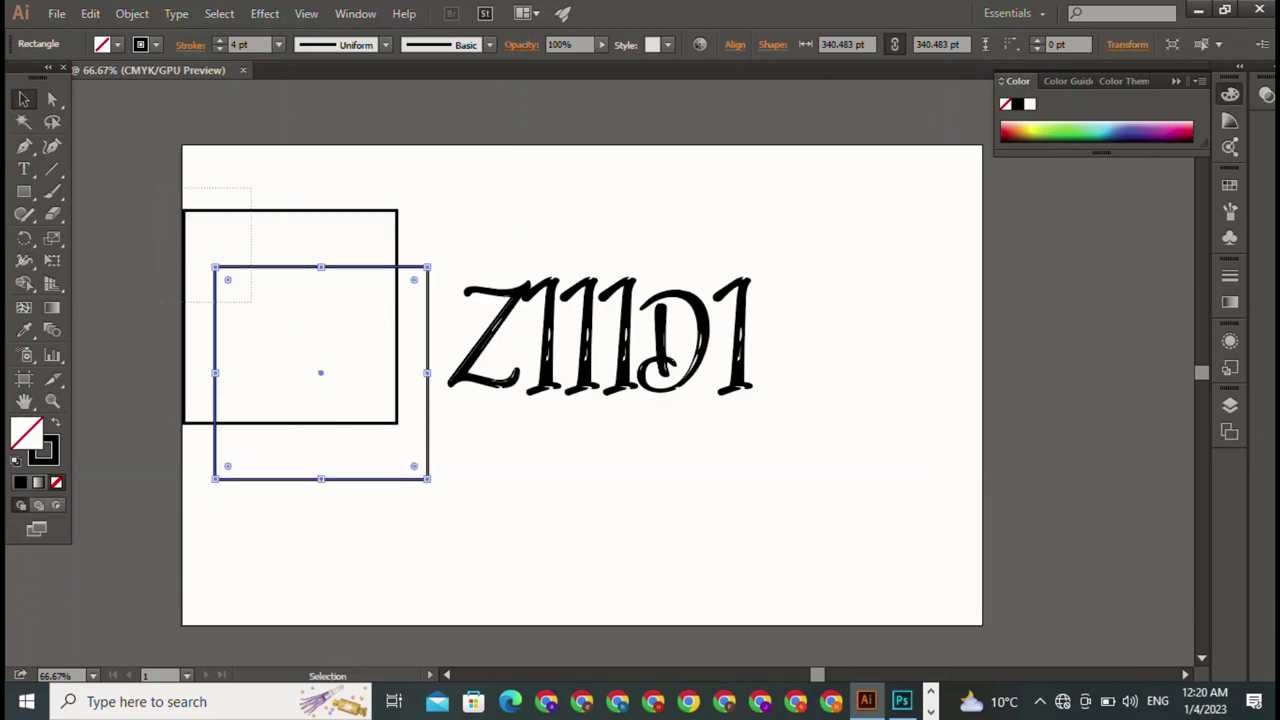
Marquee both squares' top-left anchors with Direct Selection and round those corners.
shift+click(251, 210)
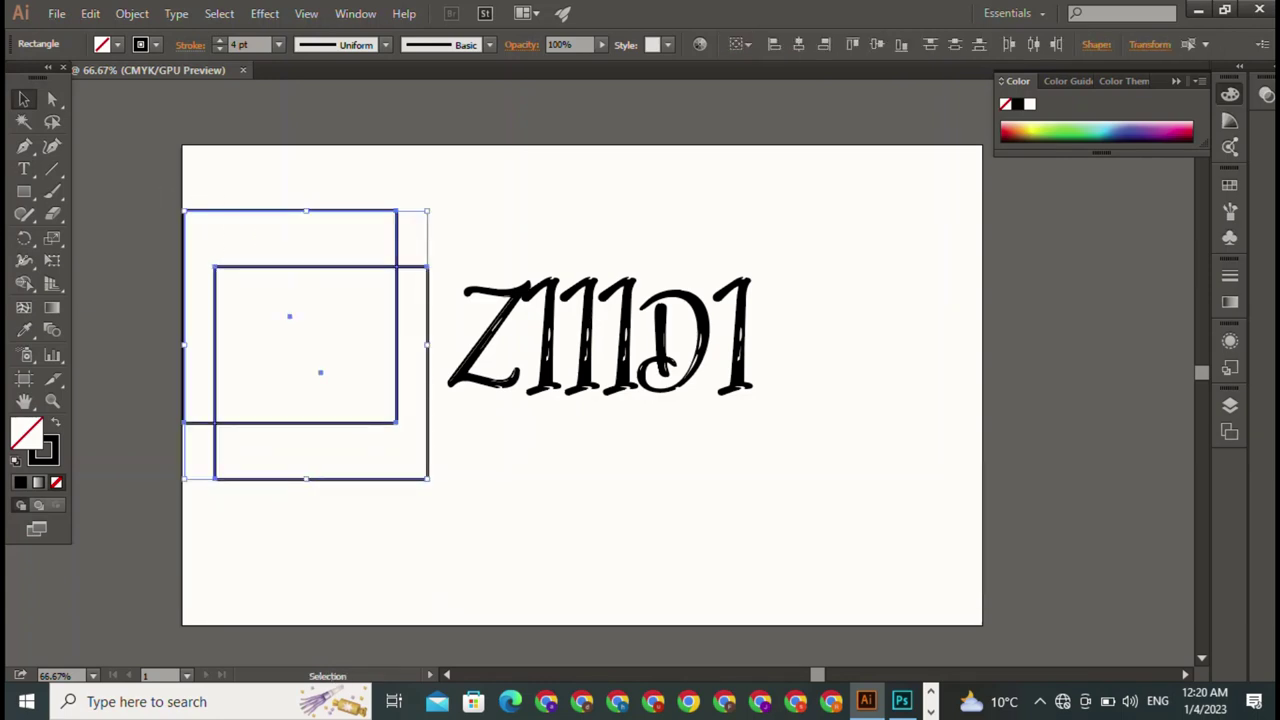
key(a)
drag(180, 184, 245, 290)
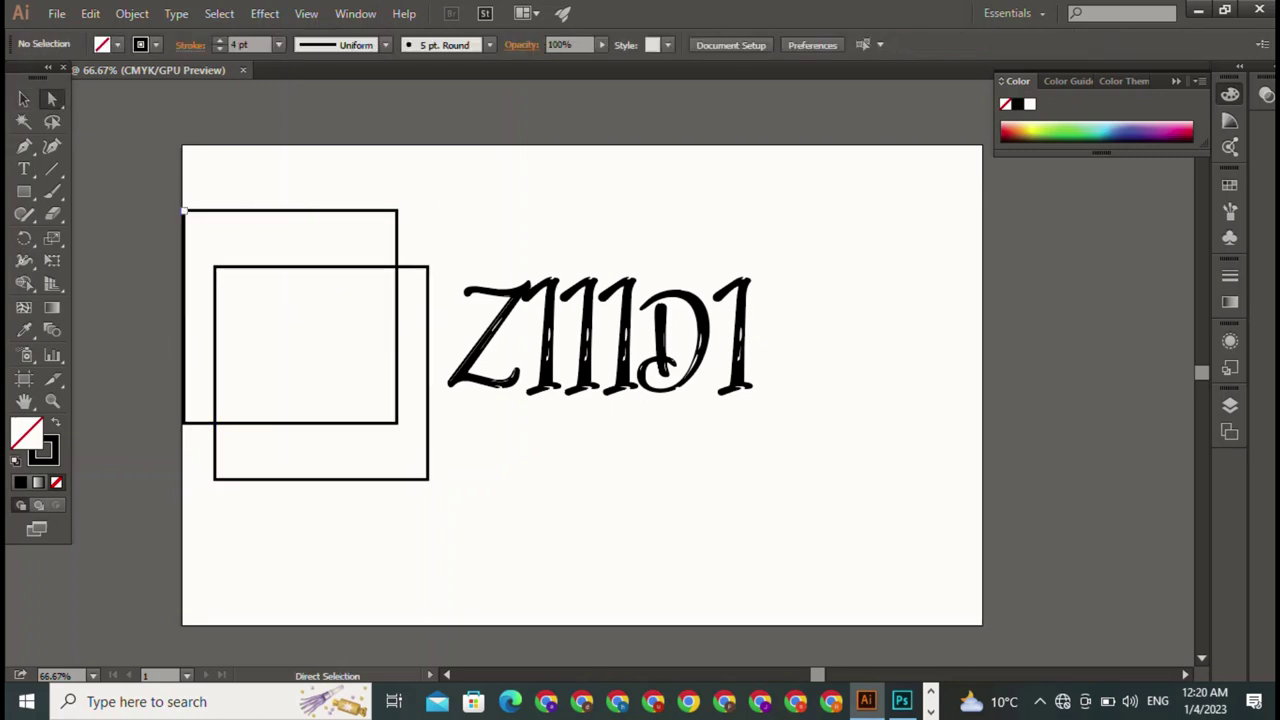
mouse_move(182, 180)
mouse_down()
mouse_move(240, 290)
mouse_move(281, 333)
mouse_up()
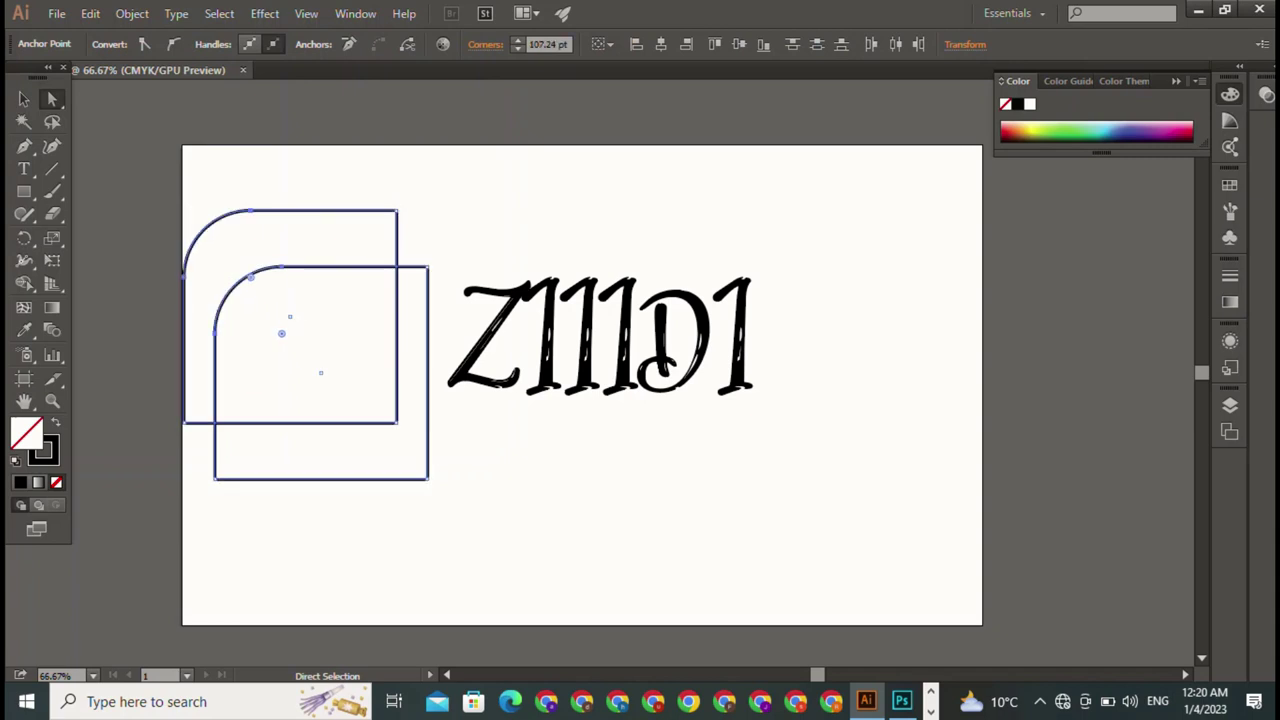
click(24, 98)
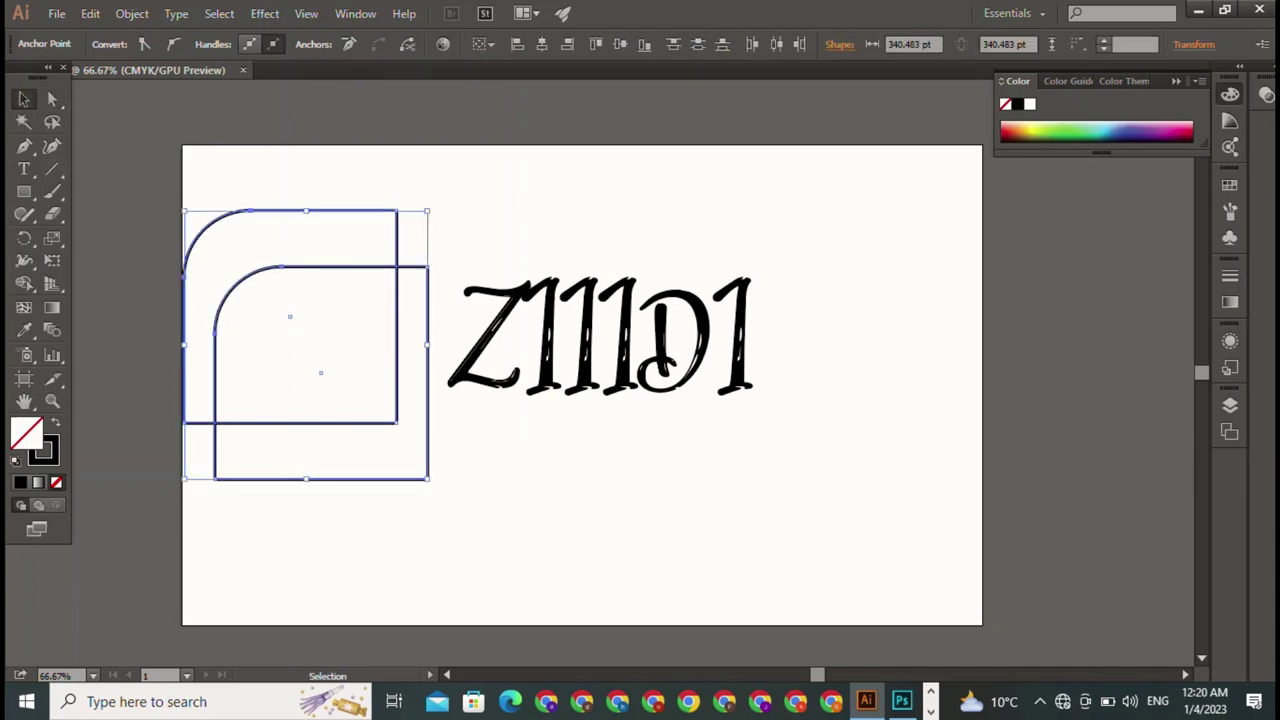
key(ctrl+shift+a)
Move the rounded squares to the page's right and shrink the text to about 174 pt.
drag(397, 330, 862, 443)
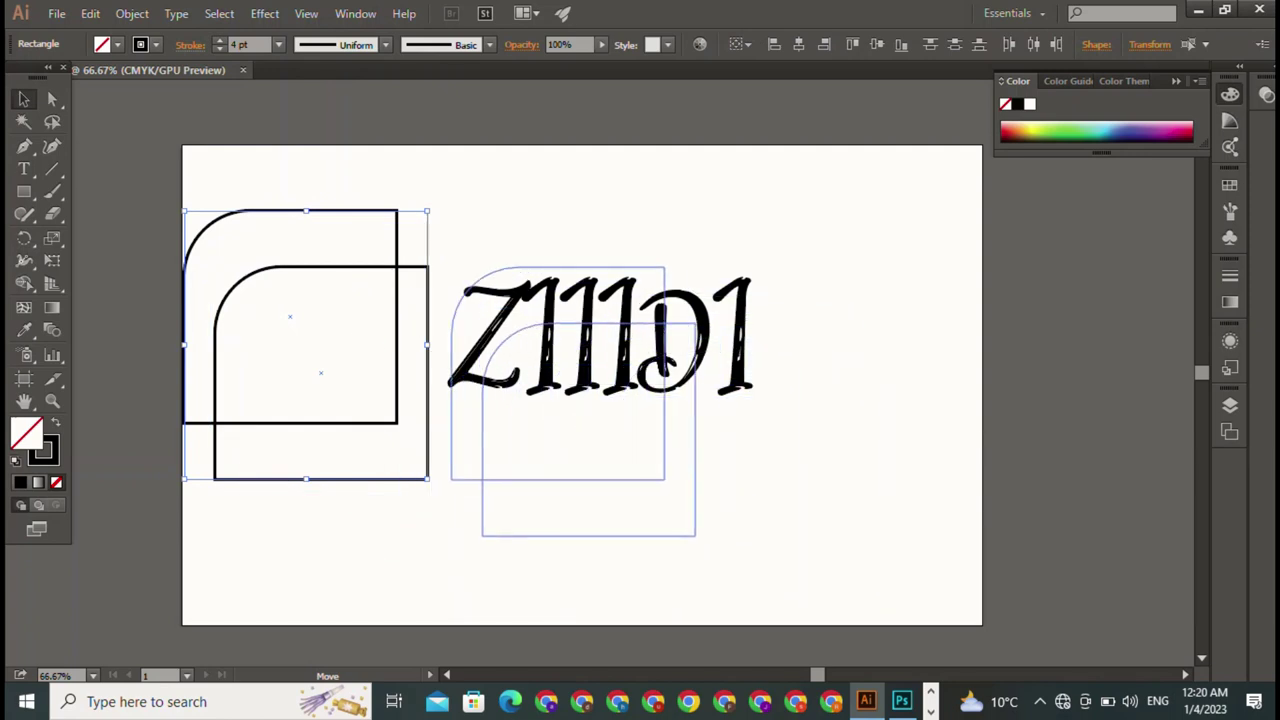
drag(862, 443, 1006, 420)
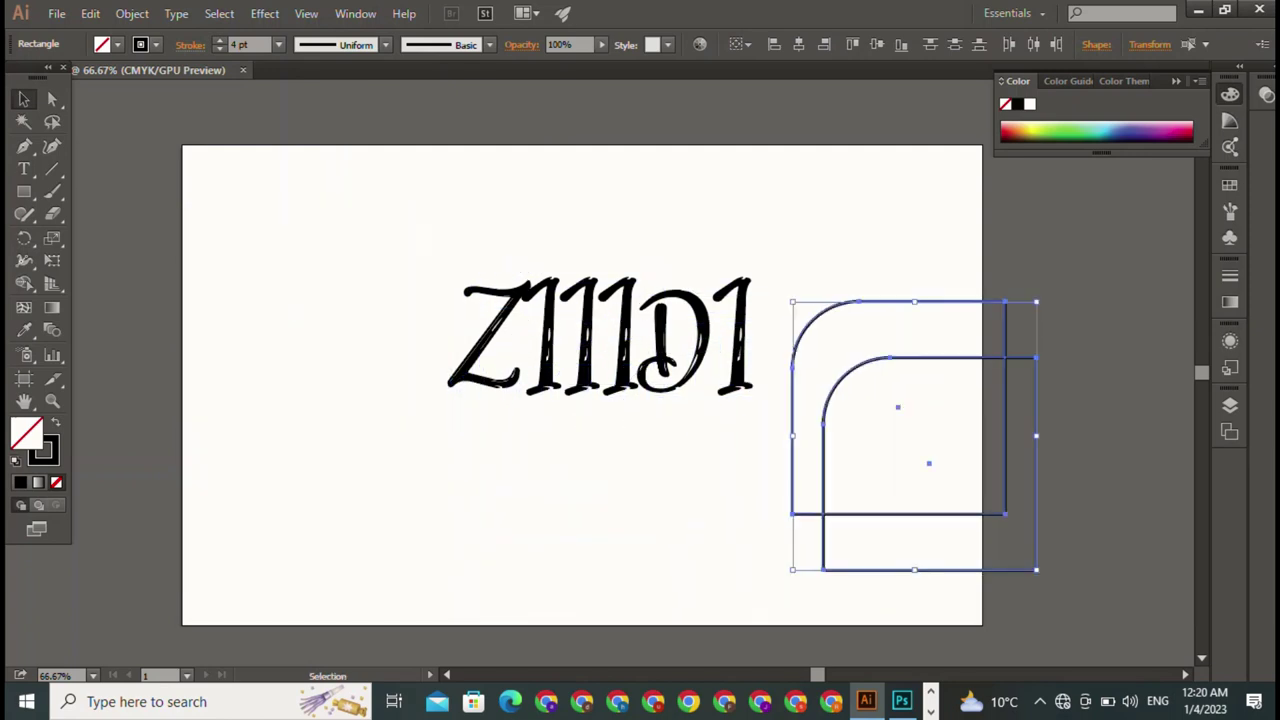
drag(600, 340, 550, 393)
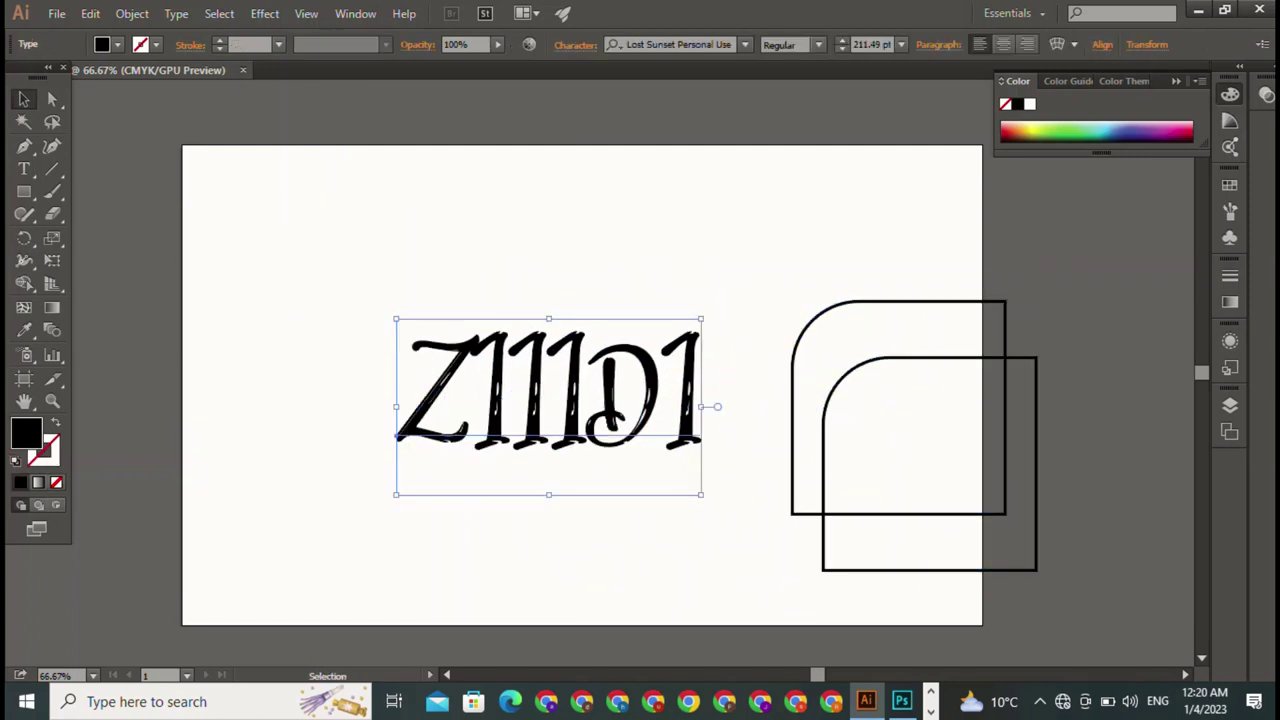
drag(702, 320, 649, 350)
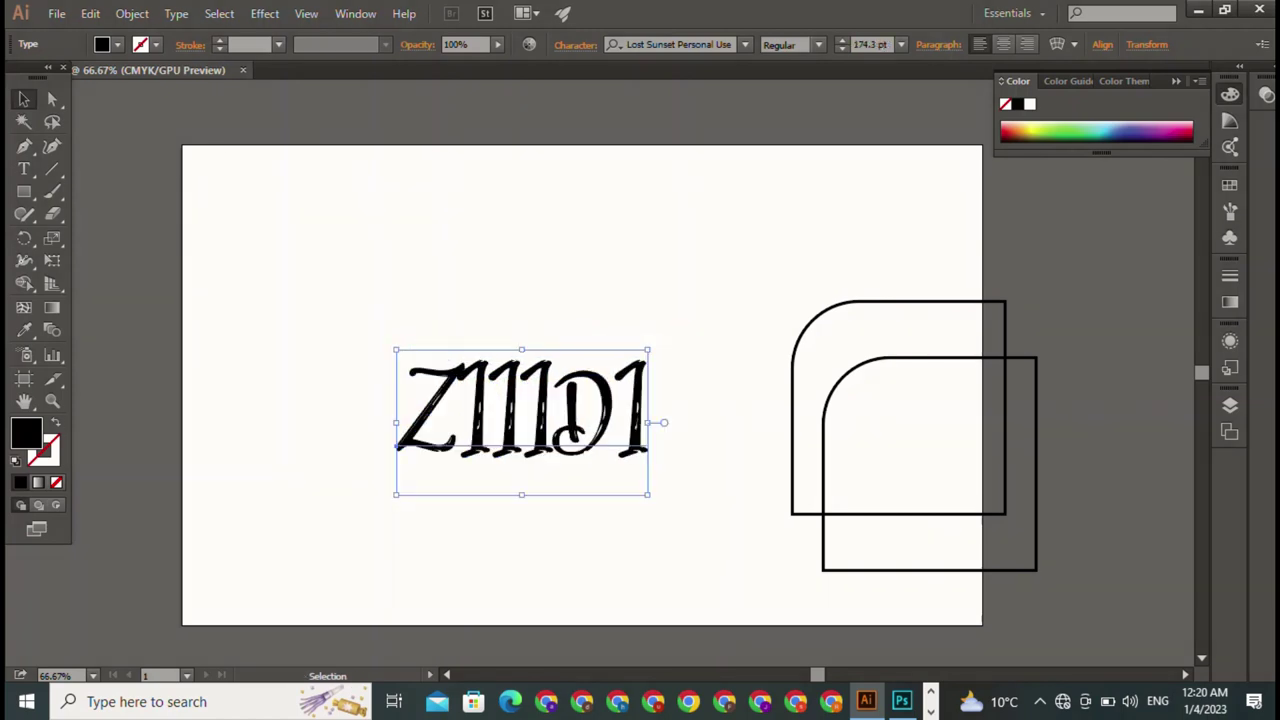
Move both squares up-left and scale the Z111D1 text down to about 113 pt beside them.
click(823, 470)
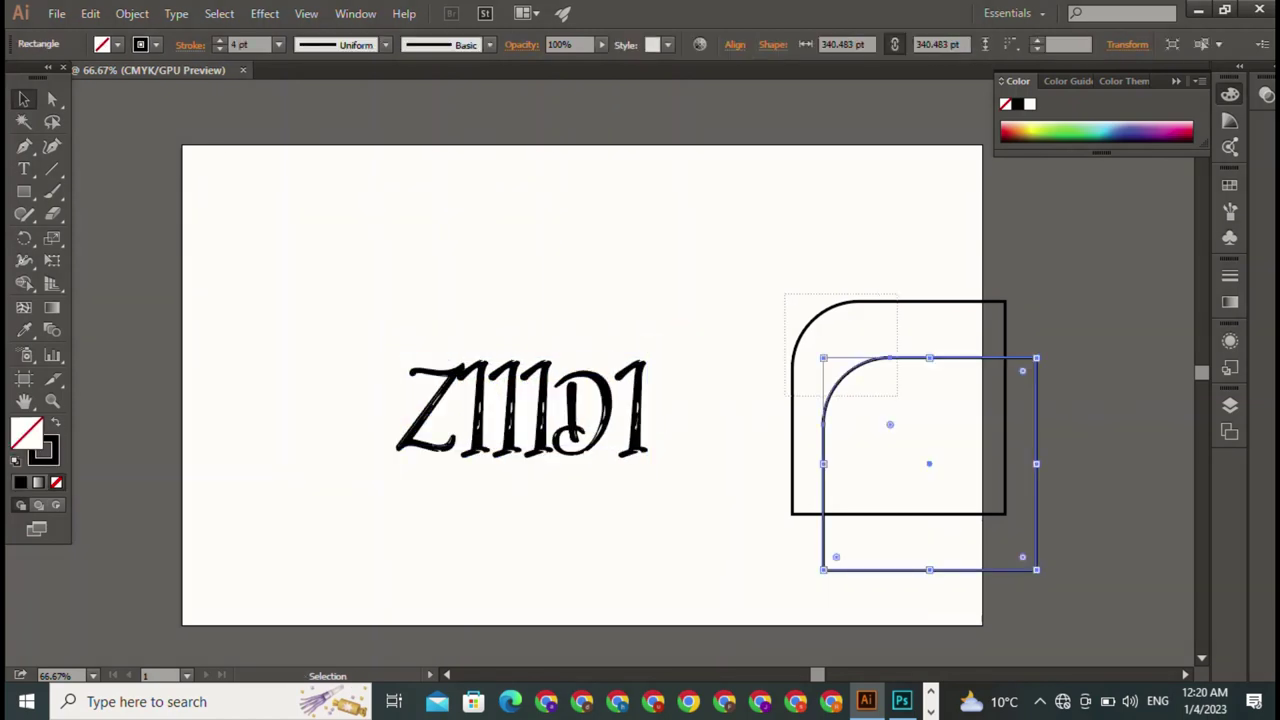
shift+click(792, 400)
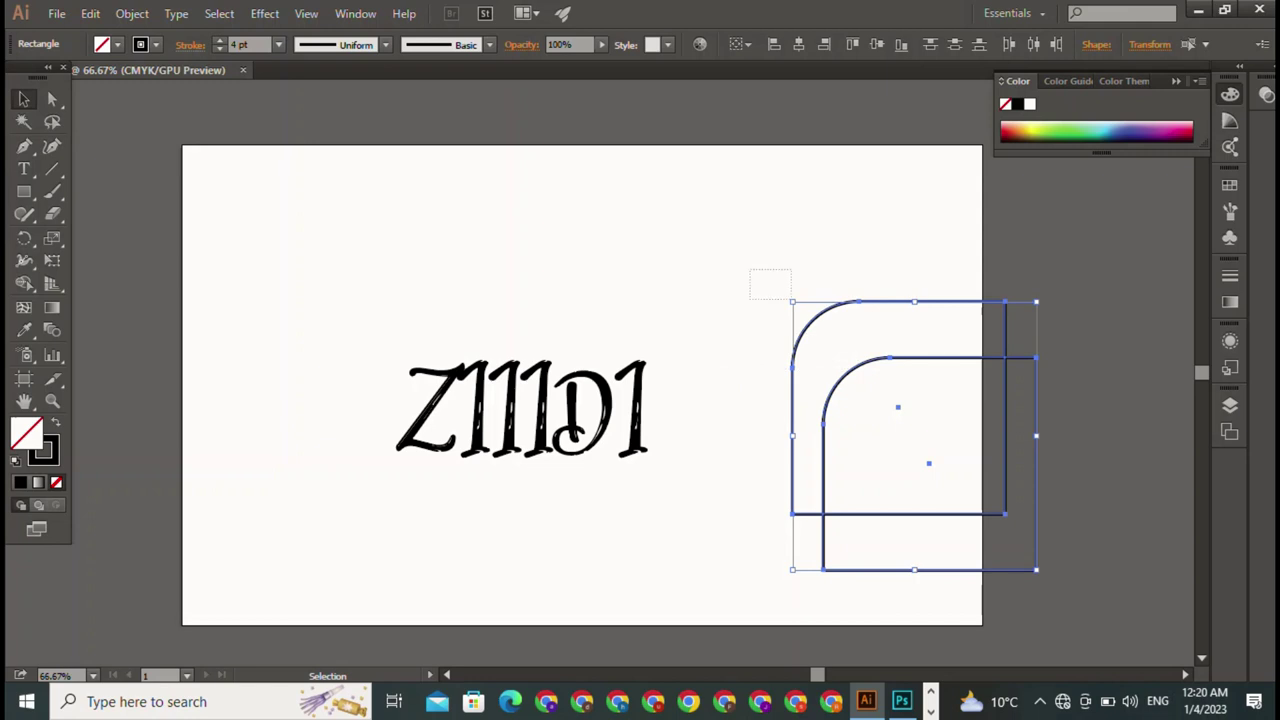
drag(900, 420, 708, 281)
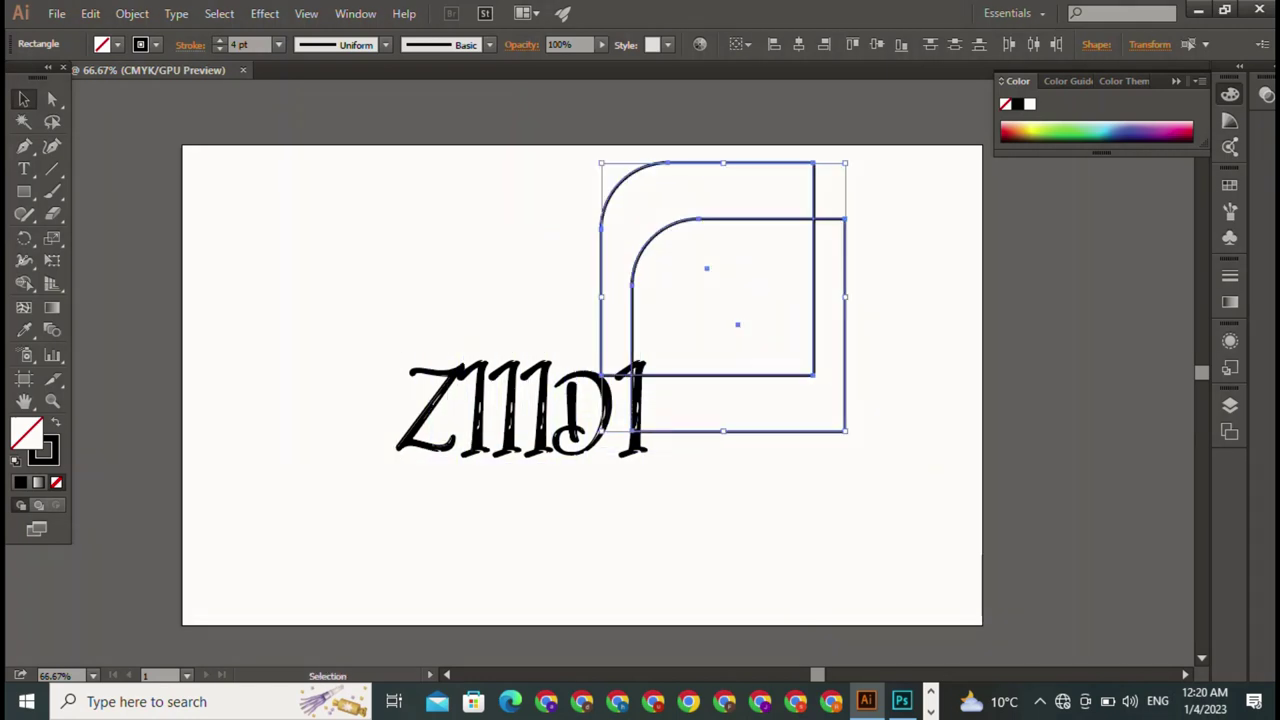
drag(520, 410, 442, 382)
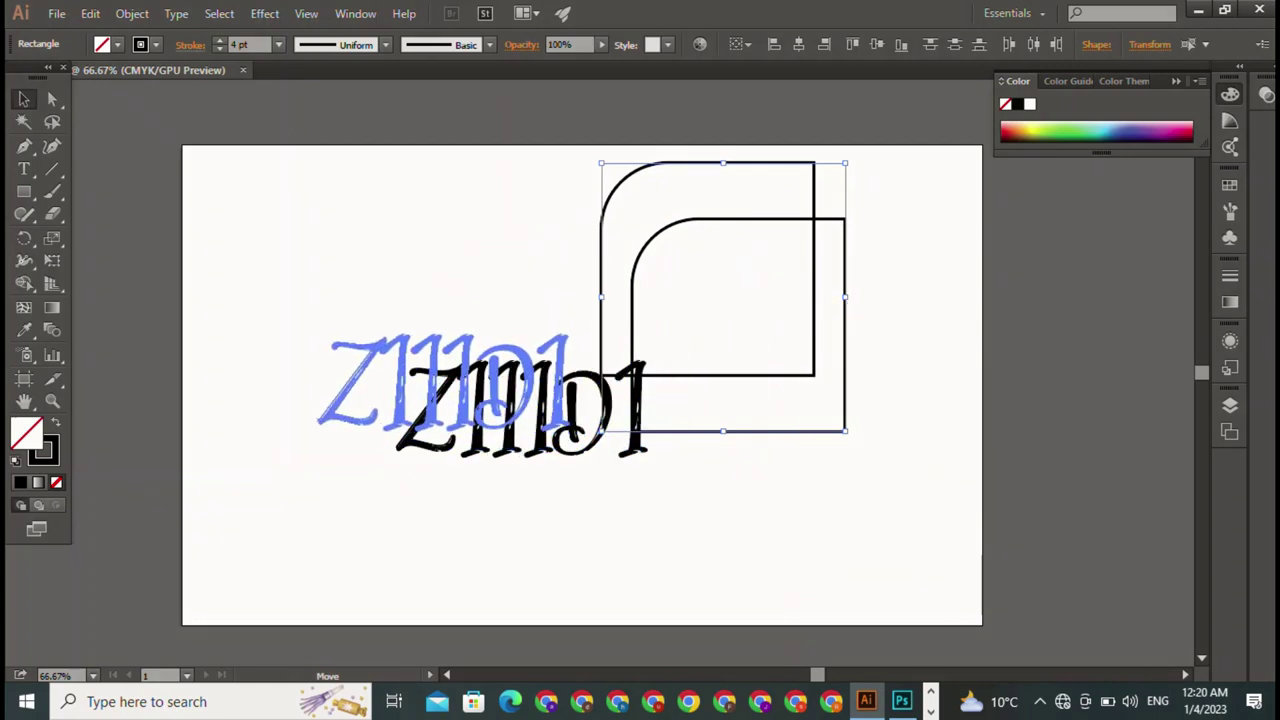
drag(571, 323, 483, 374)
drag(400, 410, 721, 342)
Select the whole logo and move it to the artboard centre.
key(ctrl+shift+a)
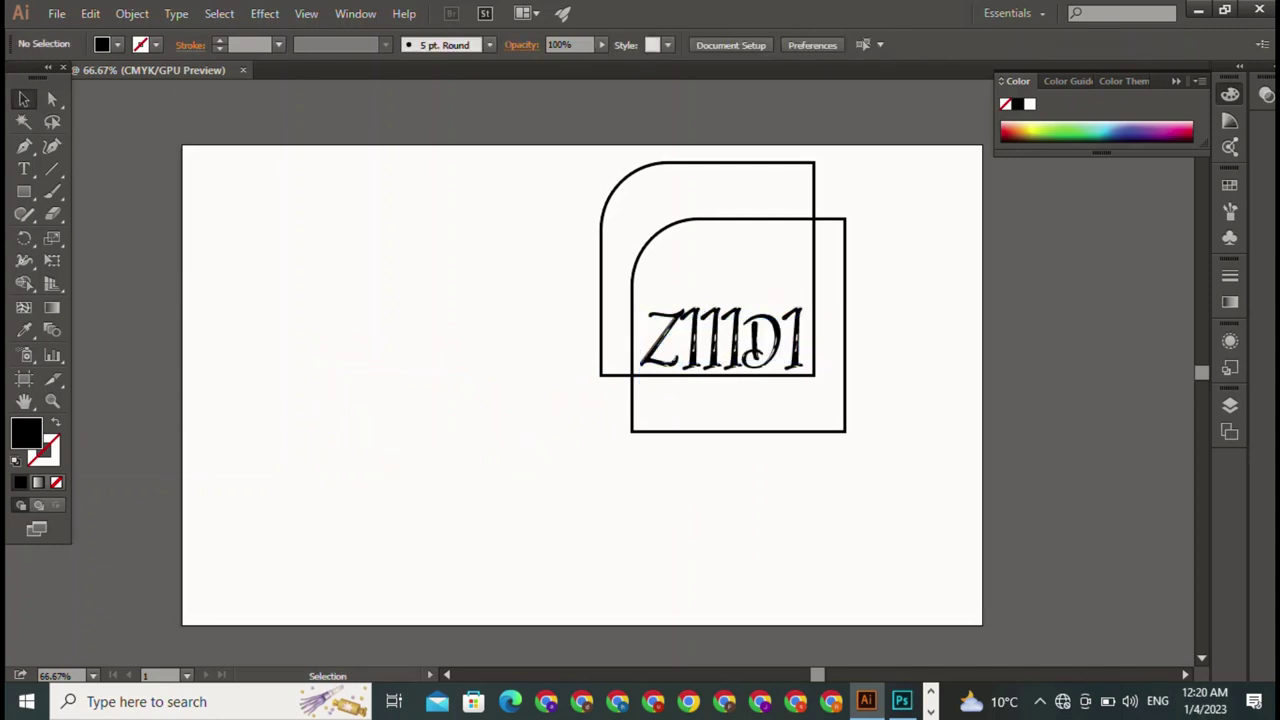
key(ctrl+a)
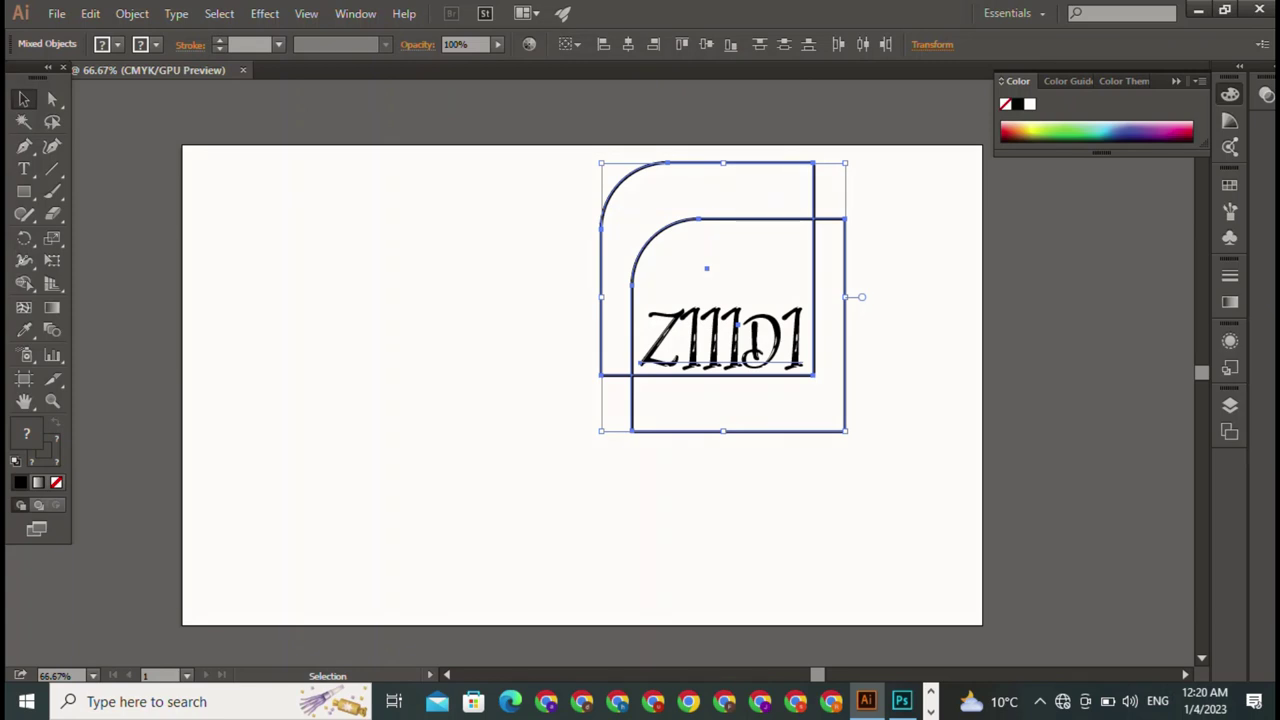
drag(757, 350, 627, 406)
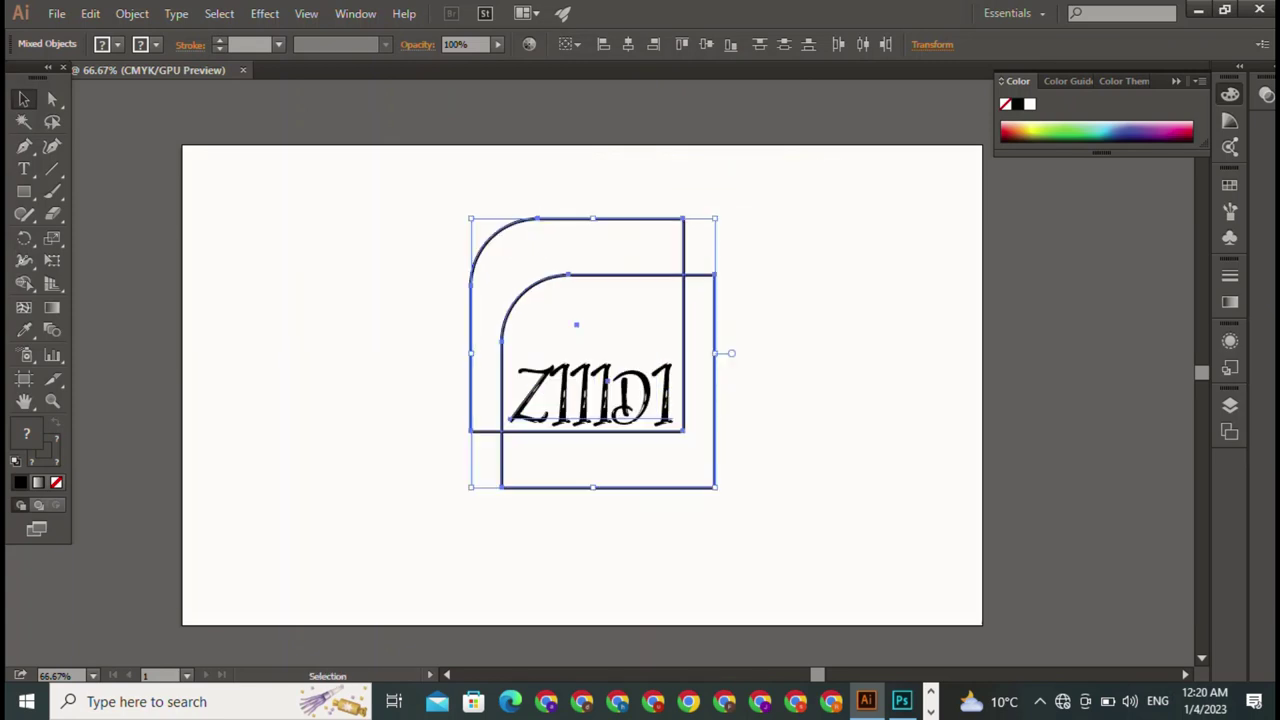
key(ctrl+shift+a)
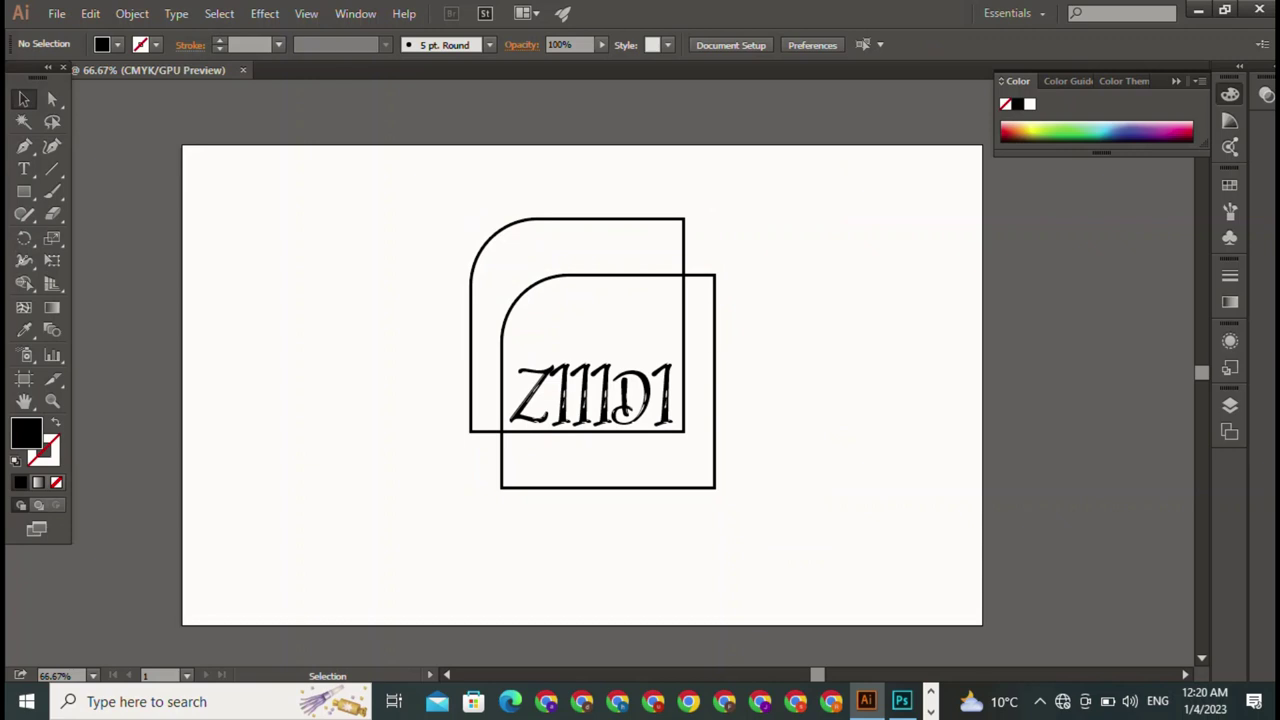
click(24, 146)
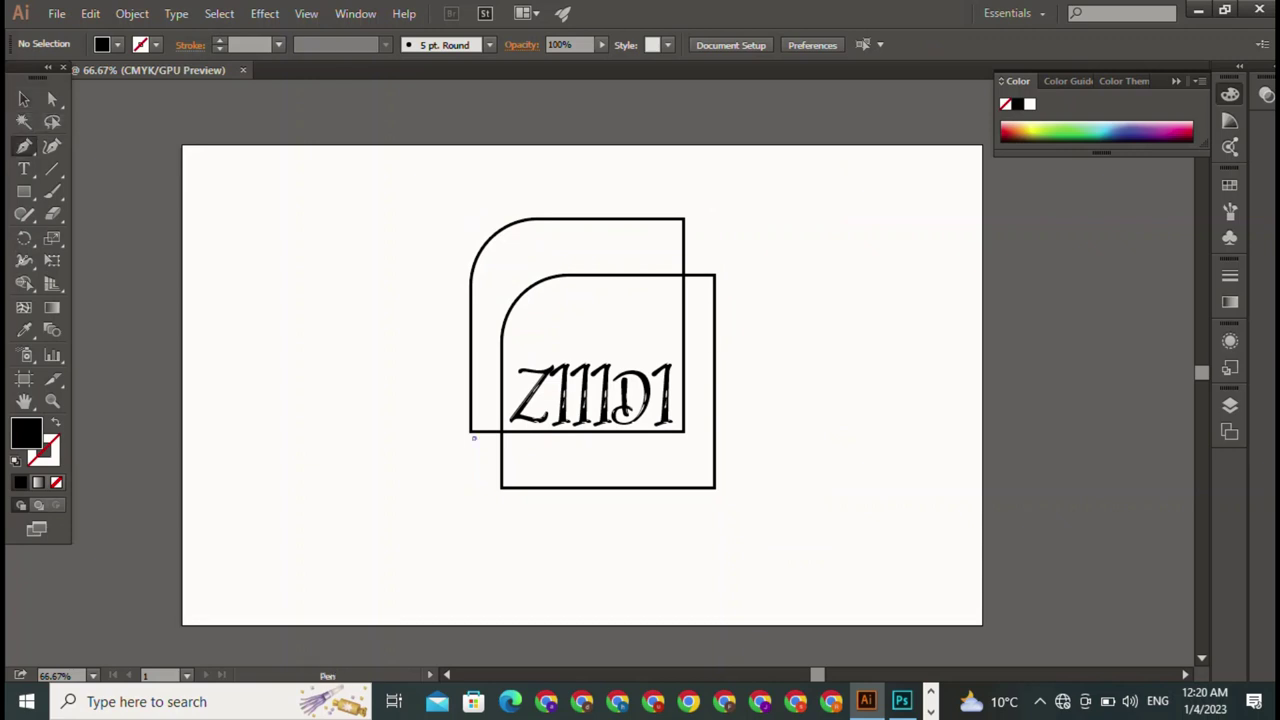
Draw a short Pen path from the outer square's bottom-left corner downward, then select it.
click(474, 437)
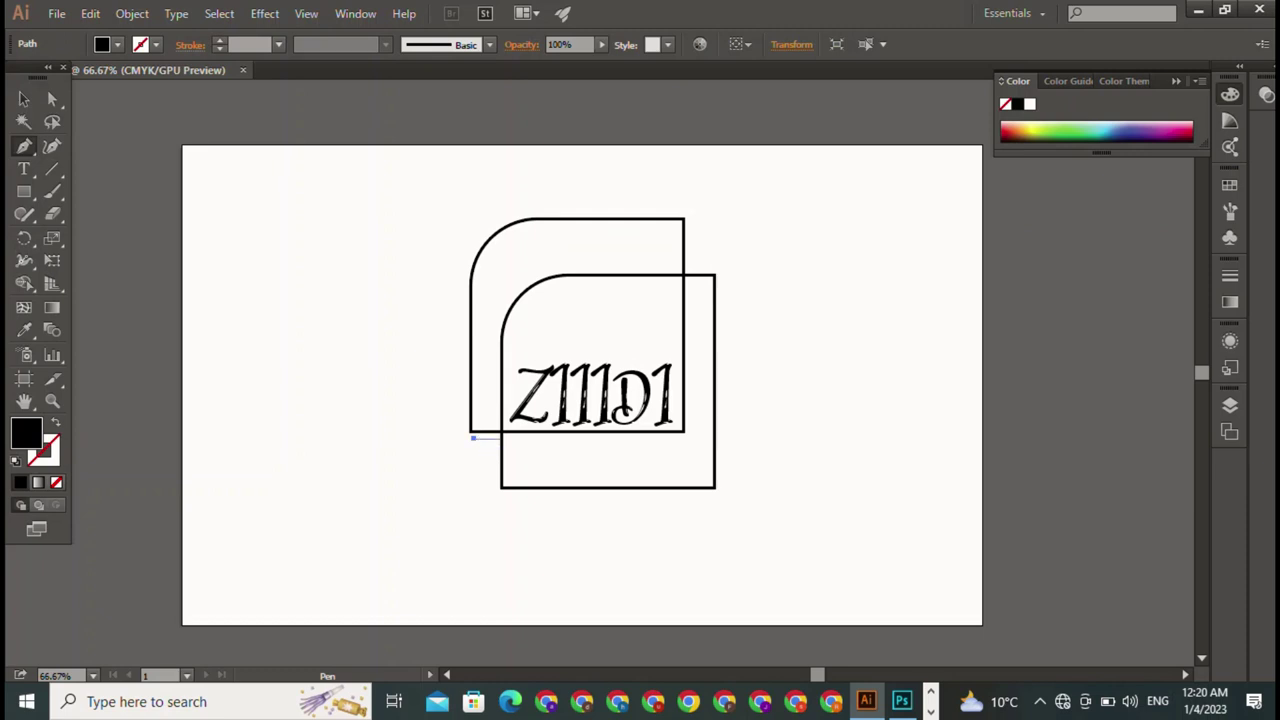
click(494, 484)
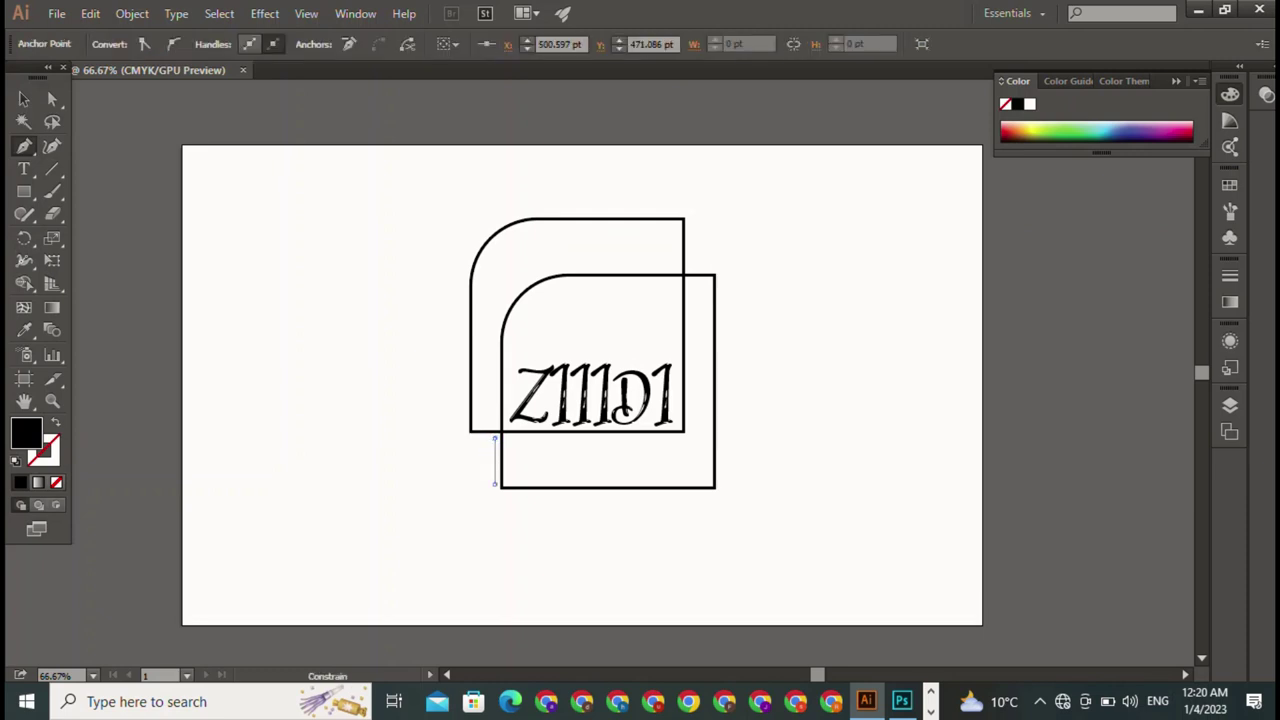
key(v)
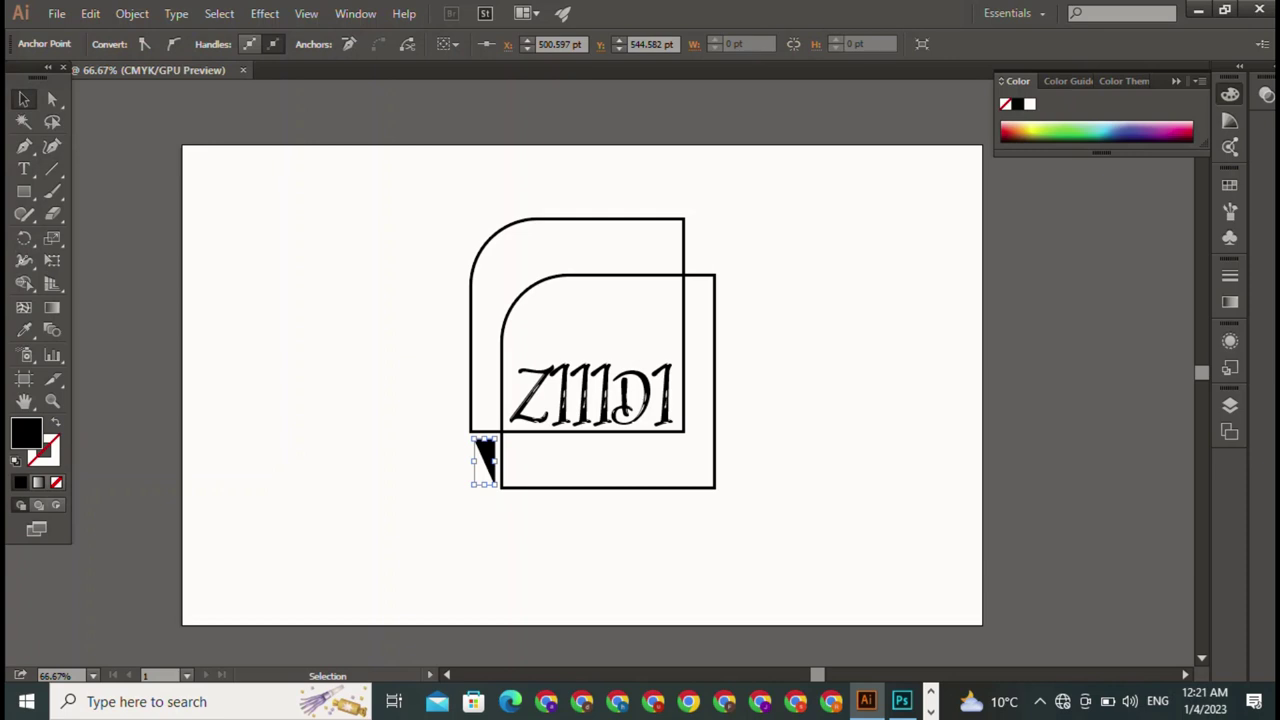
key(ctrl+shift+a)
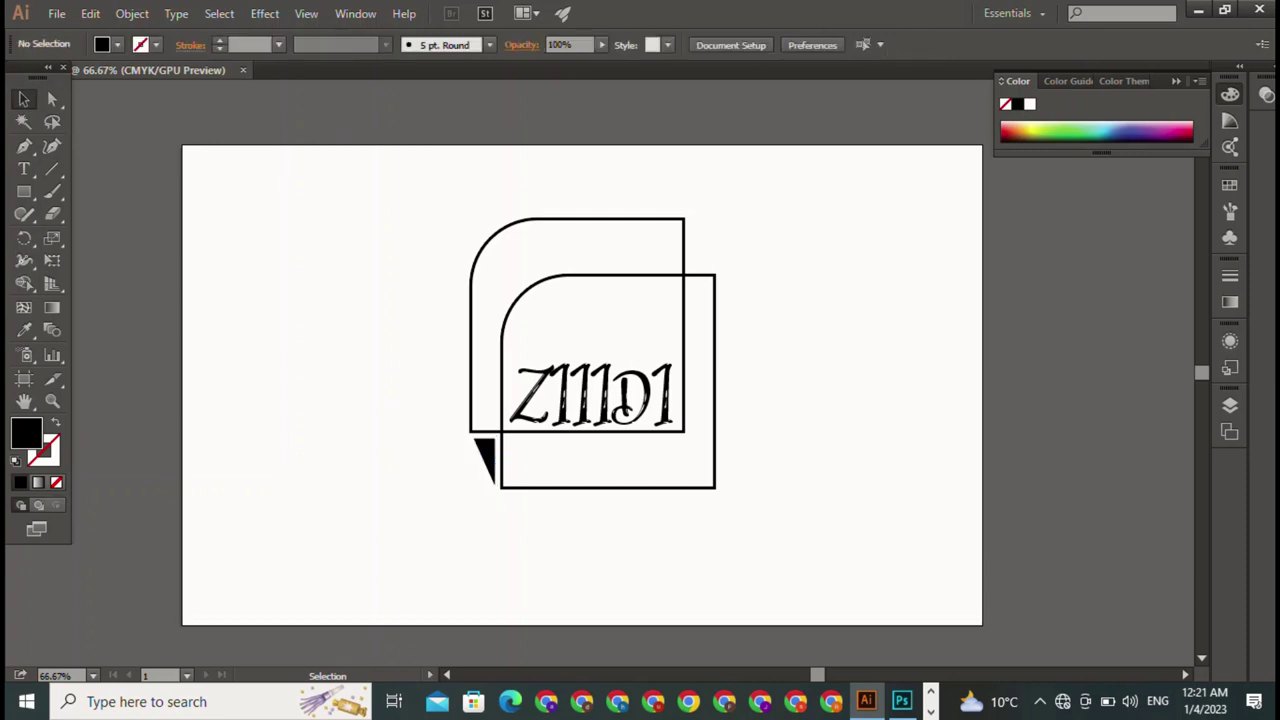
click(482, 460)
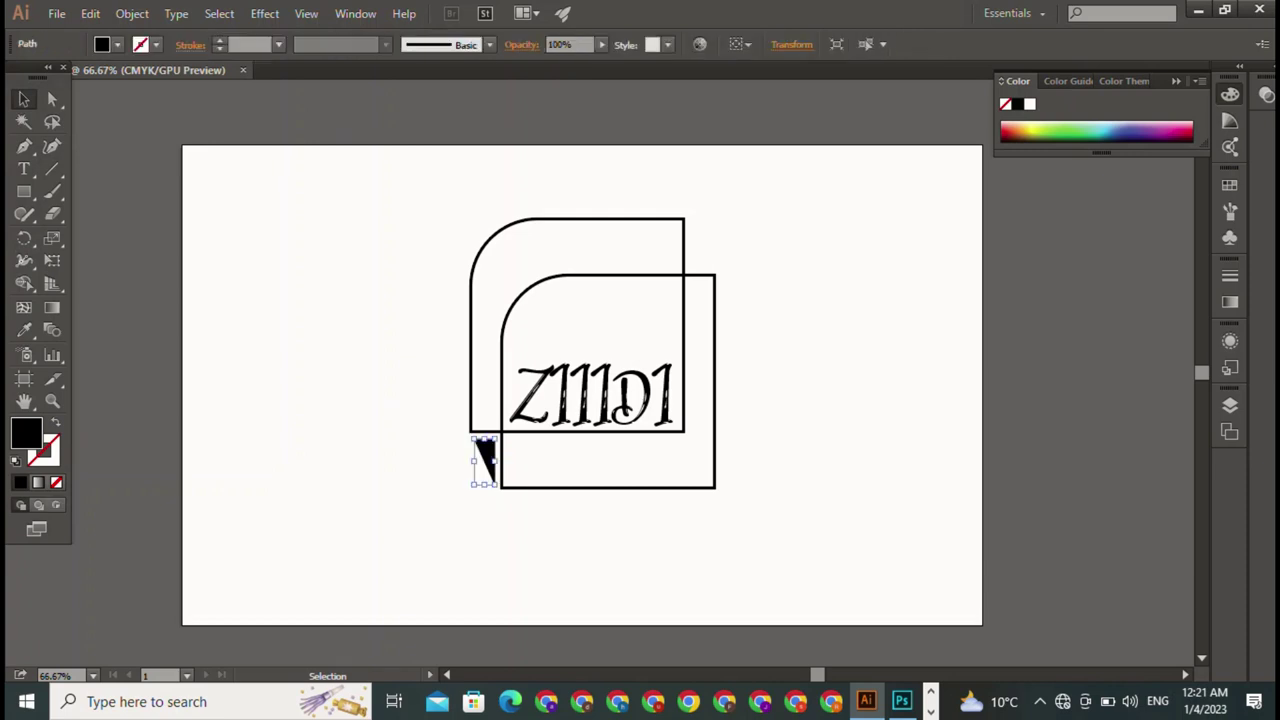
Give the corner path no fill, a 3 pt black stroke and a tapered width profile.
click(117, 44)
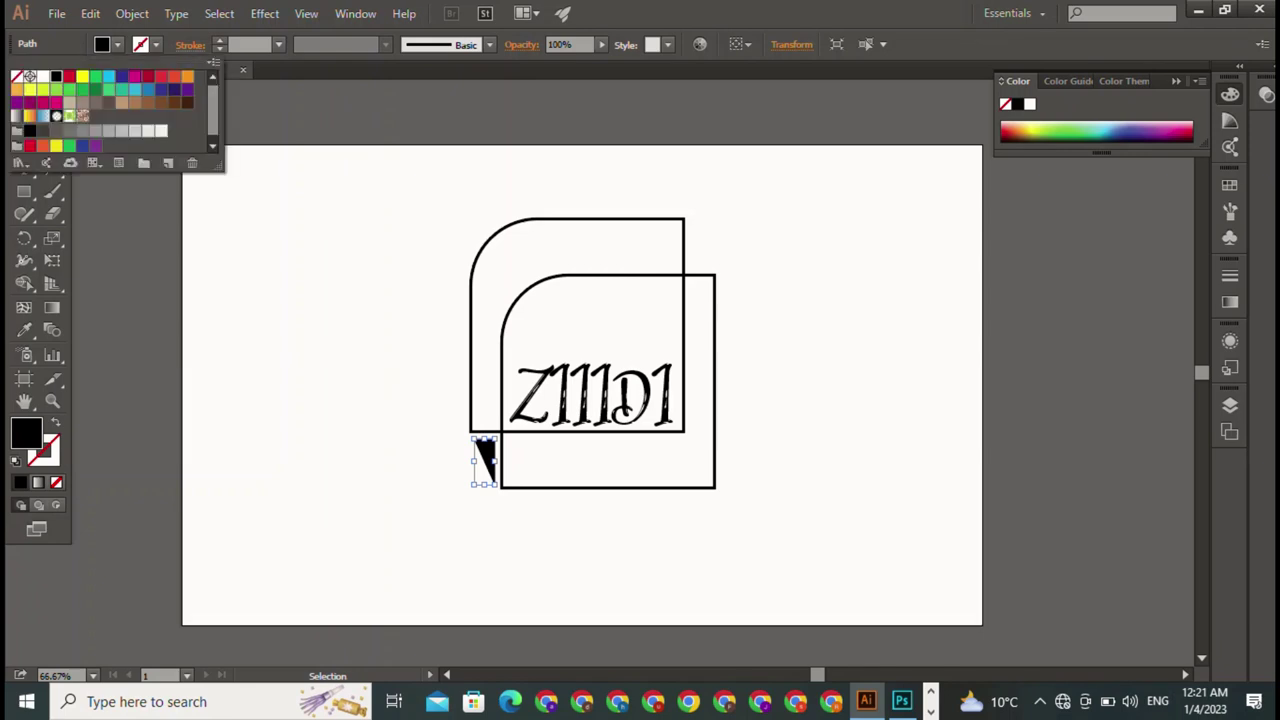
click(16, 76)
key(Escape)
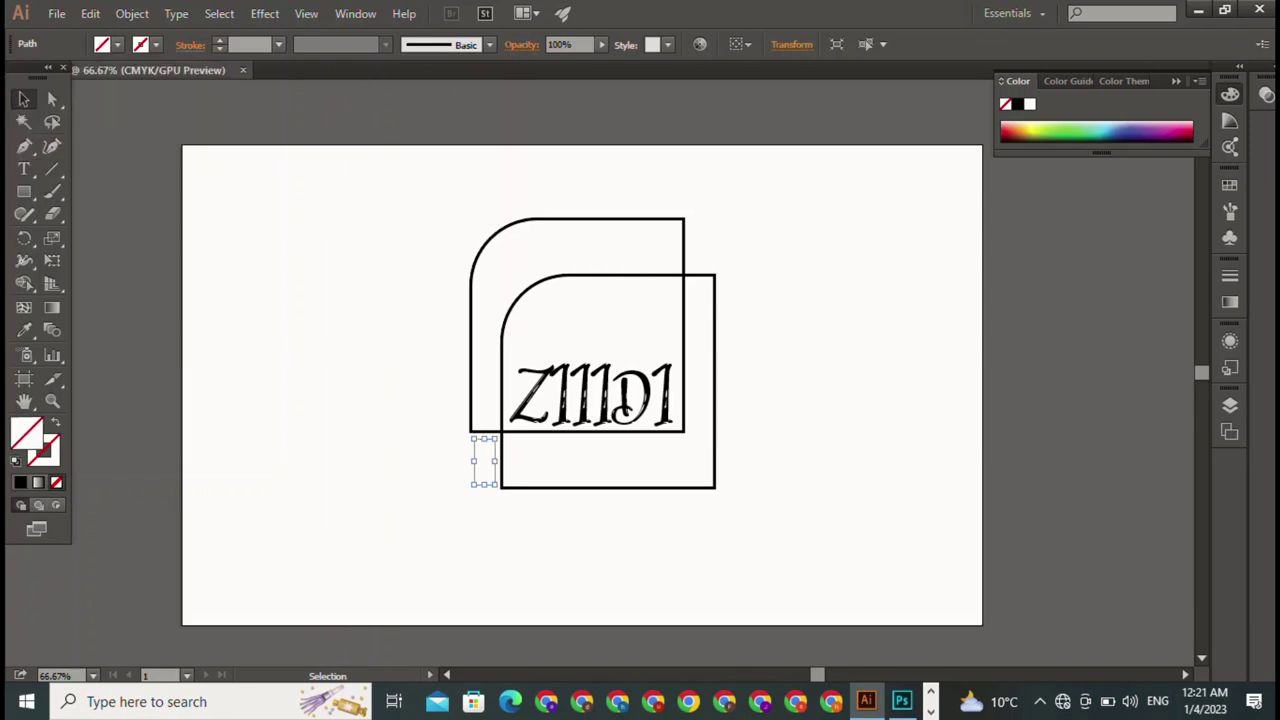
click(156, 44)
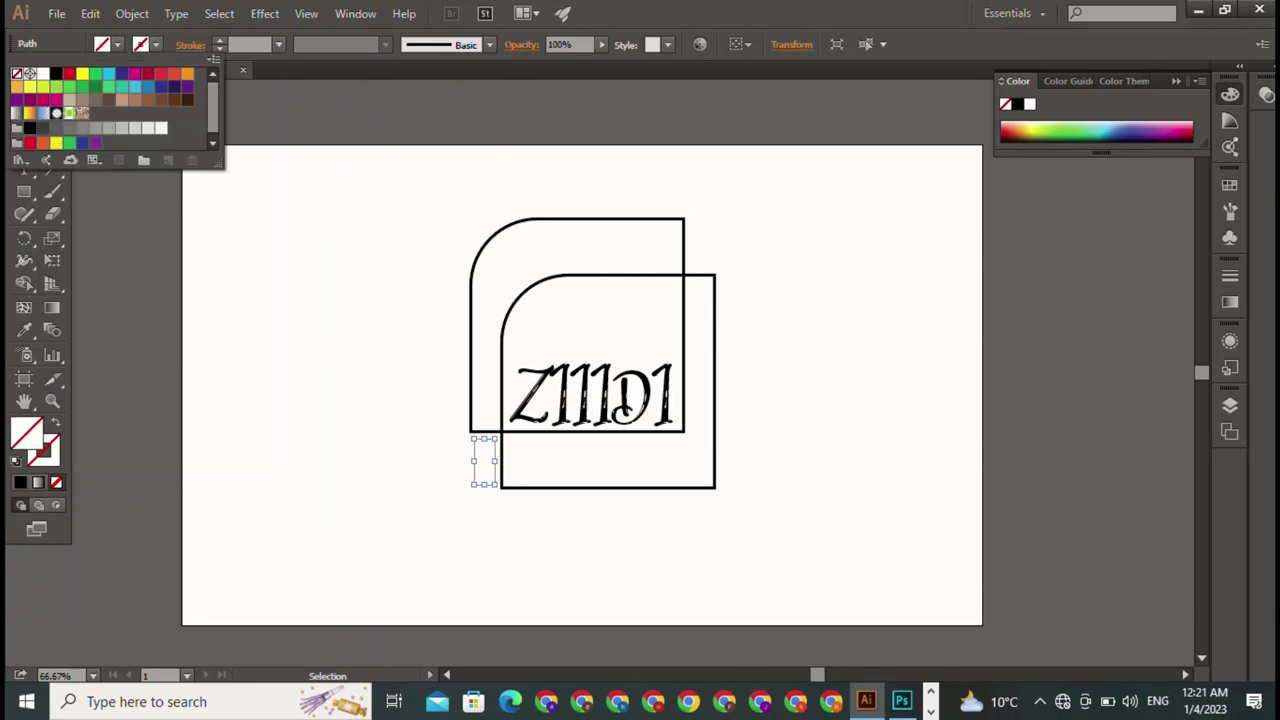
click(56, 74)
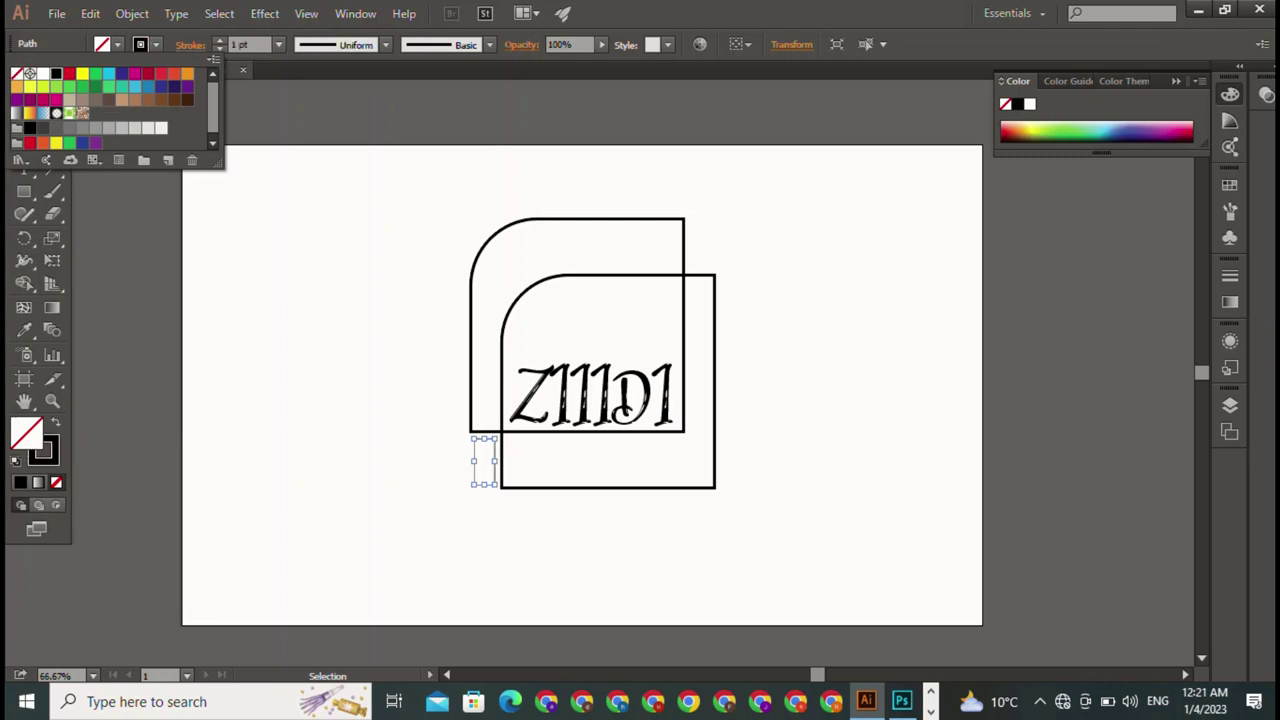
click(219, 40)
click(219, 40)
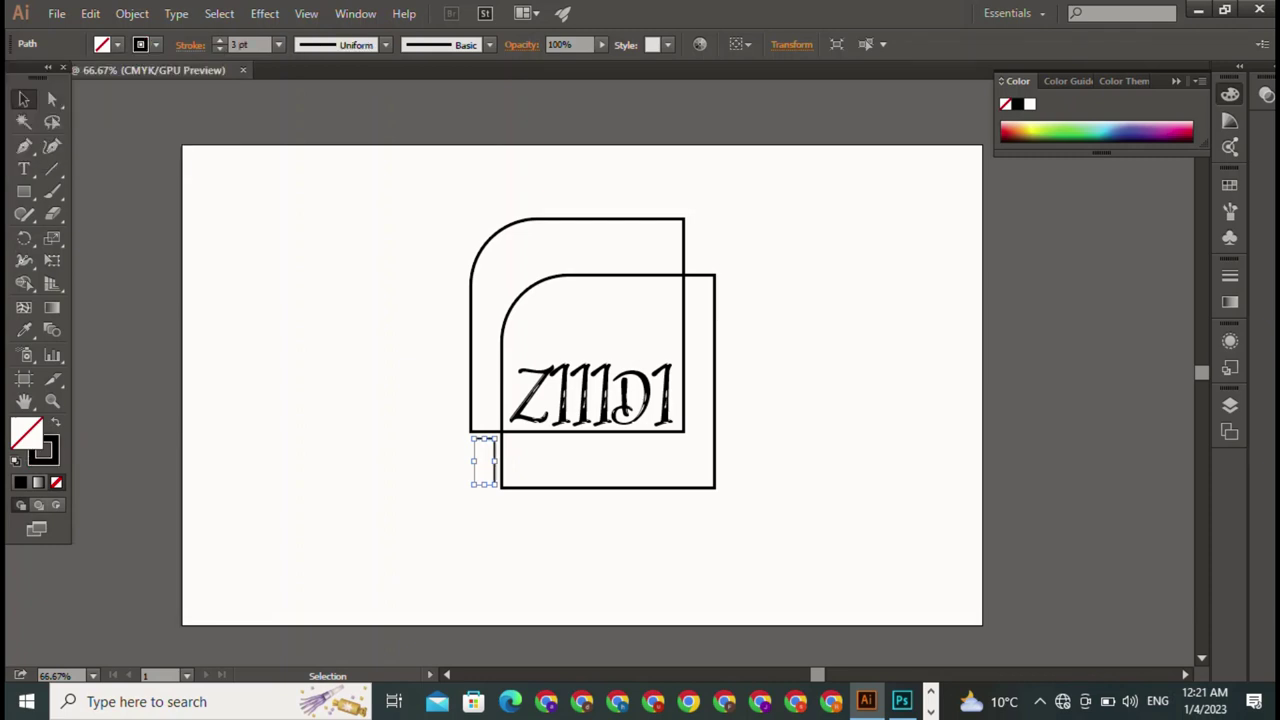
click(385, 44)
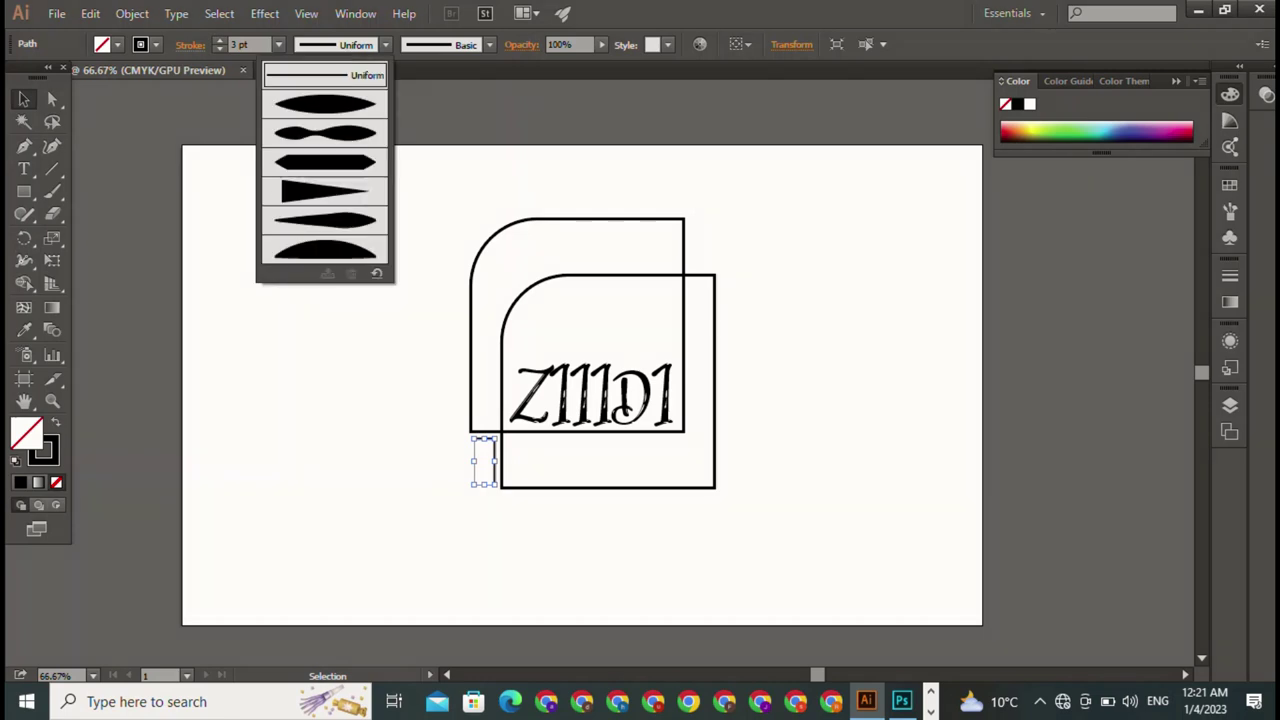
click(325, 104)
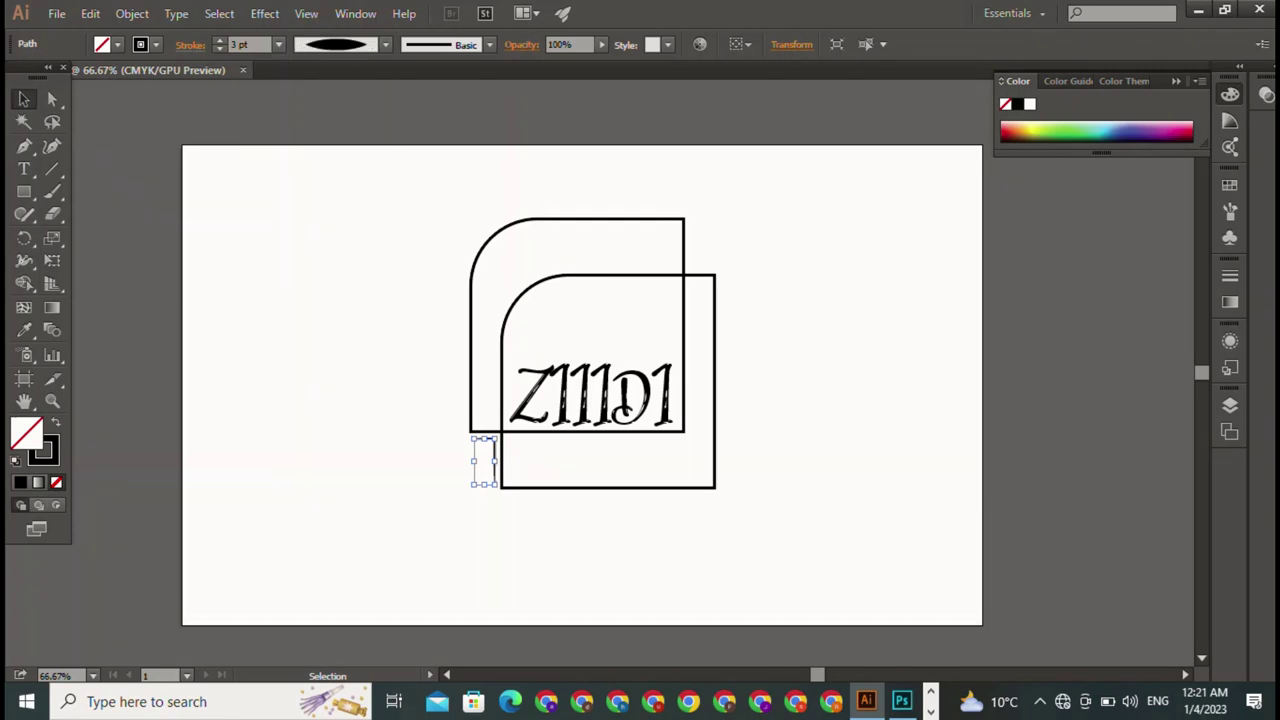
key(ctrl+shift+a)
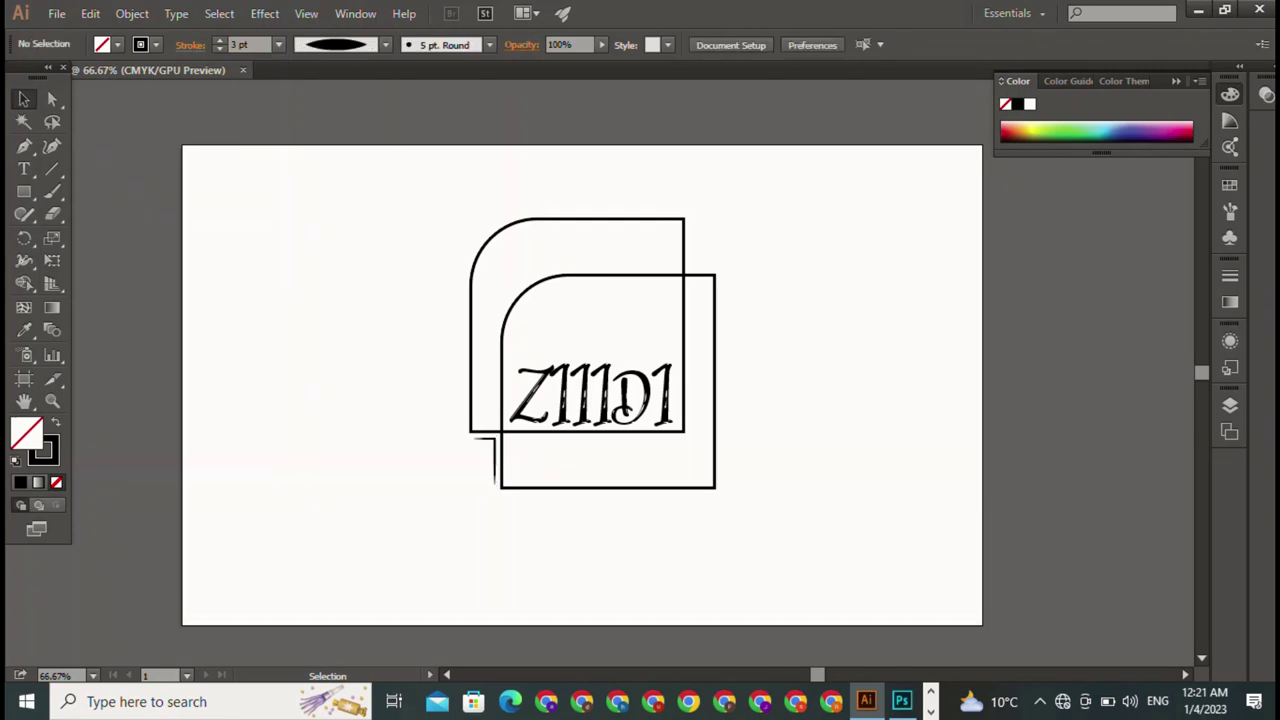
Alt-drag a copy of the corner bracket to the back square's top-right corner.
click(493, 462)
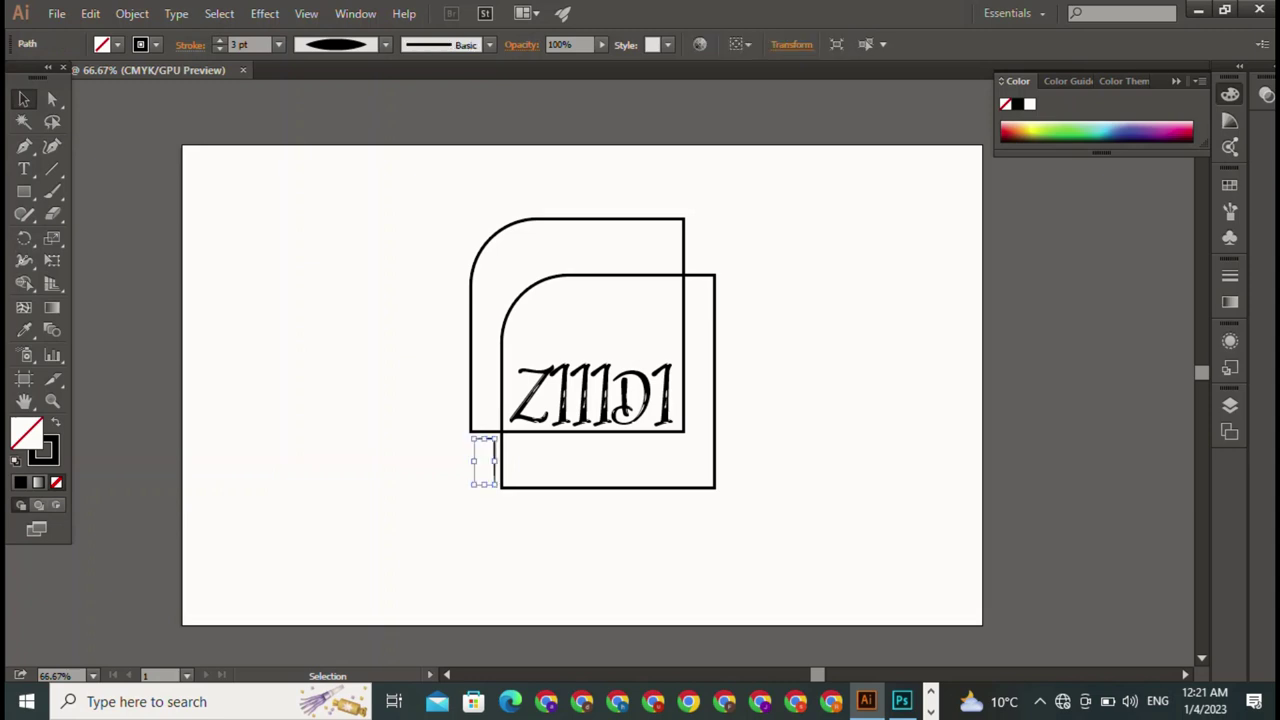
key(ctrl+shift+b)
key(ctrl+shift+a)
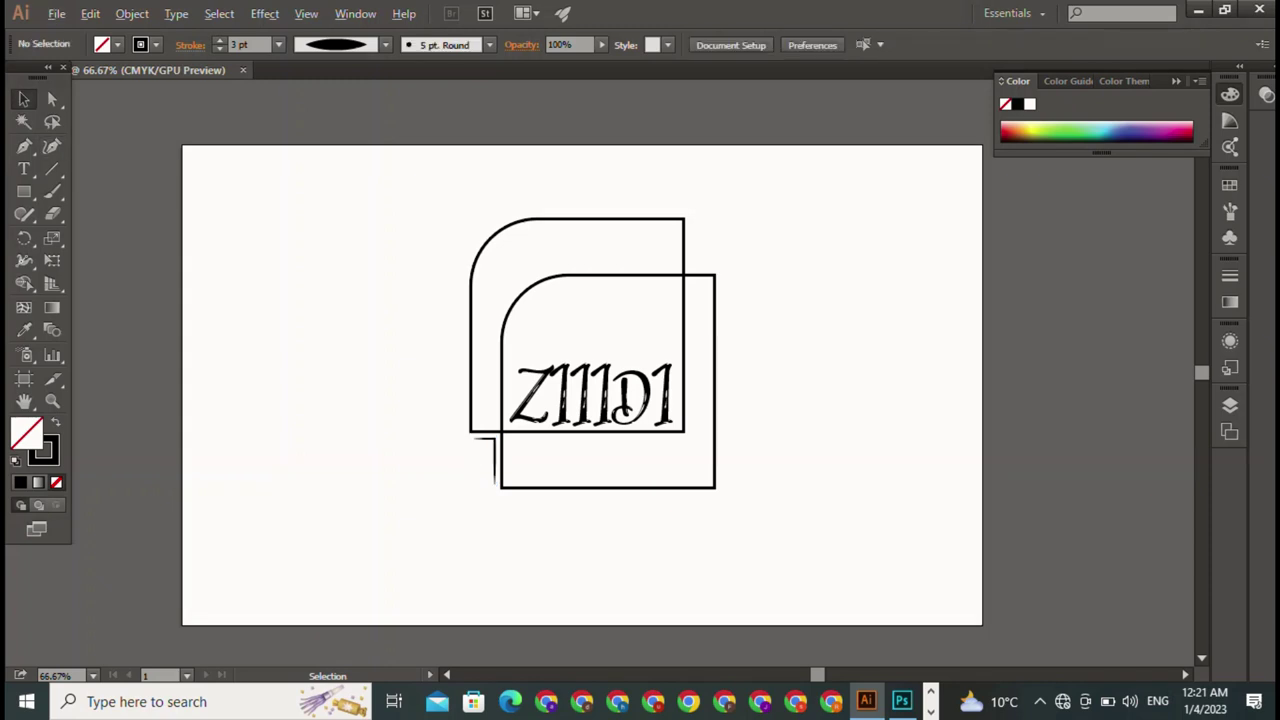
key(ctrl+z)
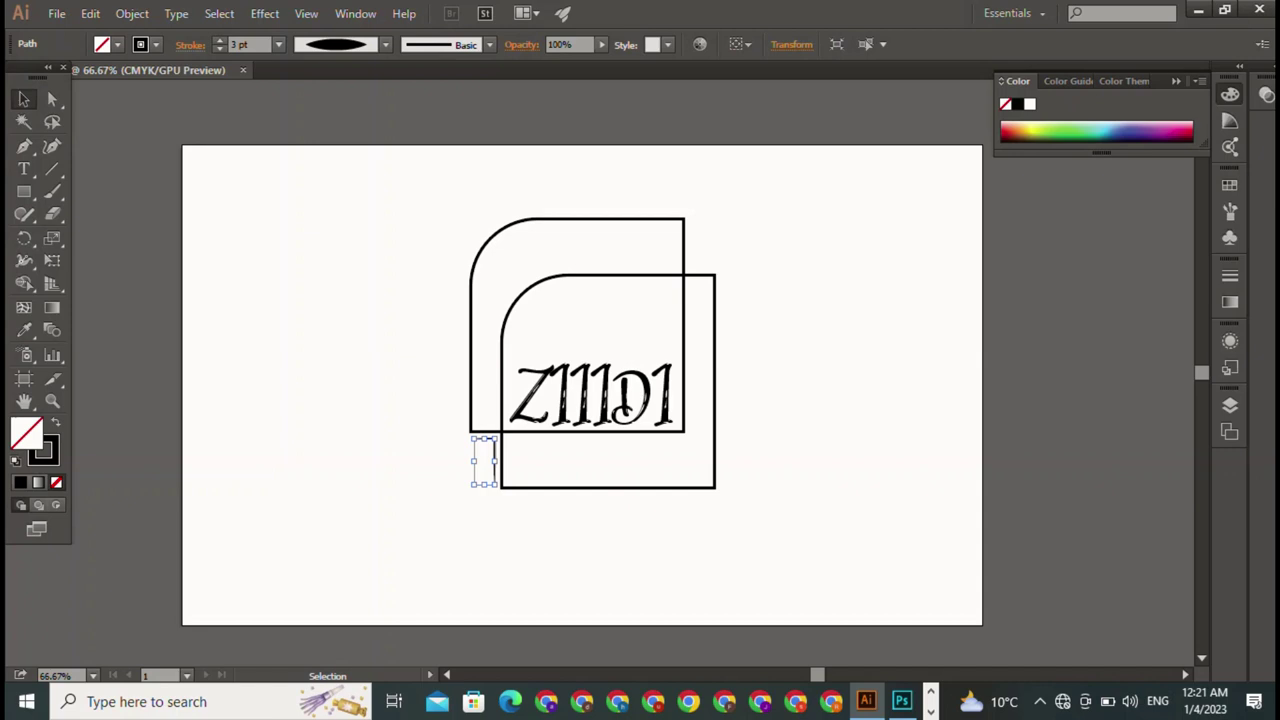
drag(484, 462, 702, 244)
key(ctrl+z)
key(ctrl+shift+a)
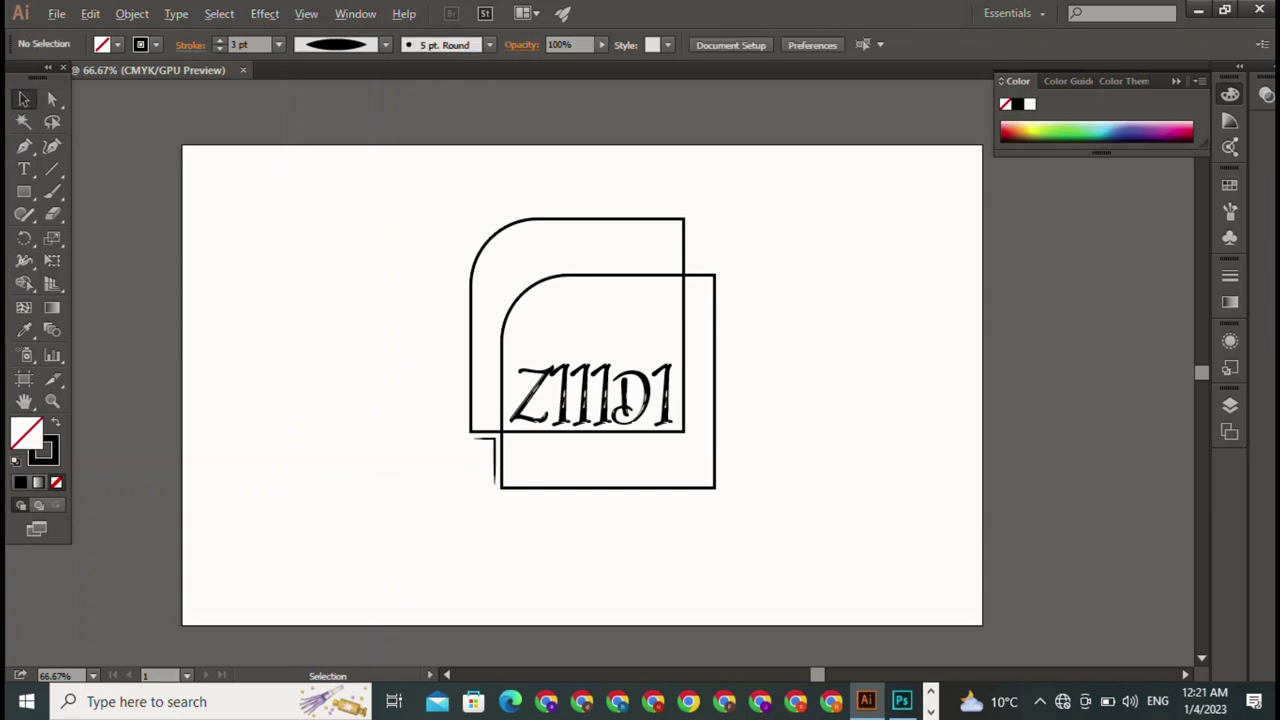
click(484, 462)
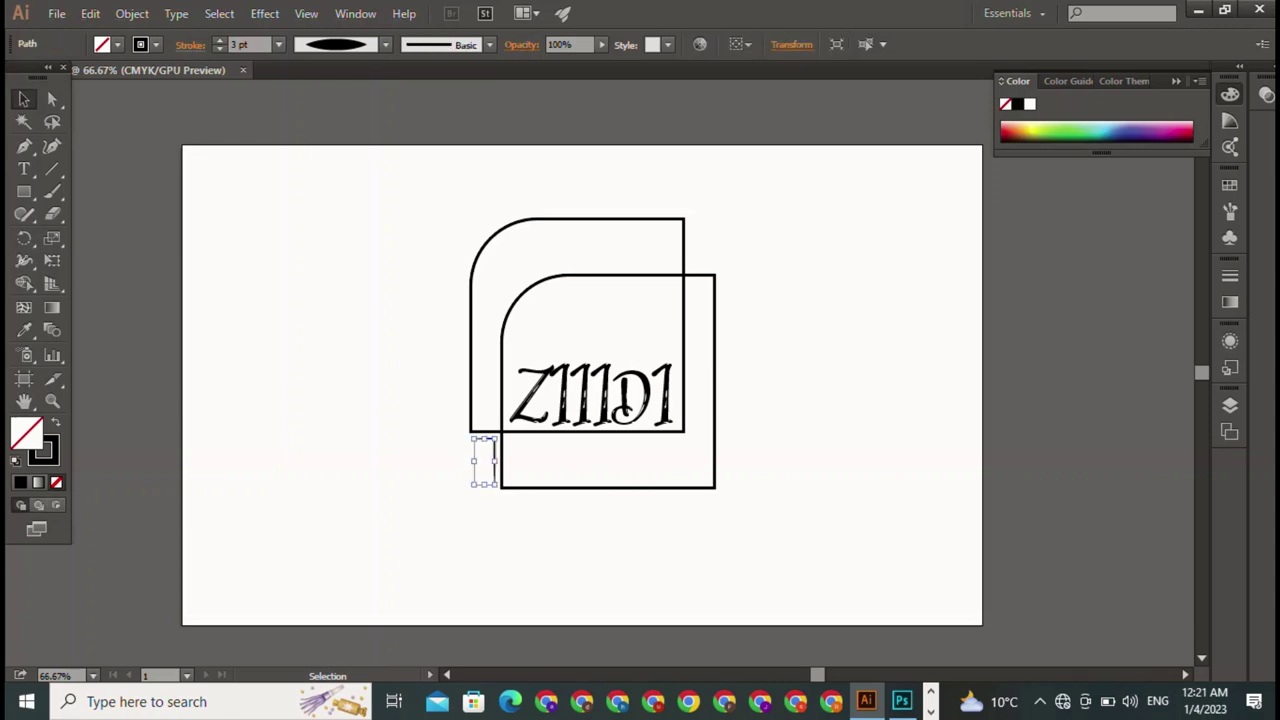
mouse_move(484, 462)
mouse_down()
mouse_move(529, 462)
mouse_move(700, 243)
mouse_up()
Reflect the copied top-right bracket across a Horizontal (0°) axis via Transform > Reflect.
right_click(708, 230)
mouse_move(767, 475)
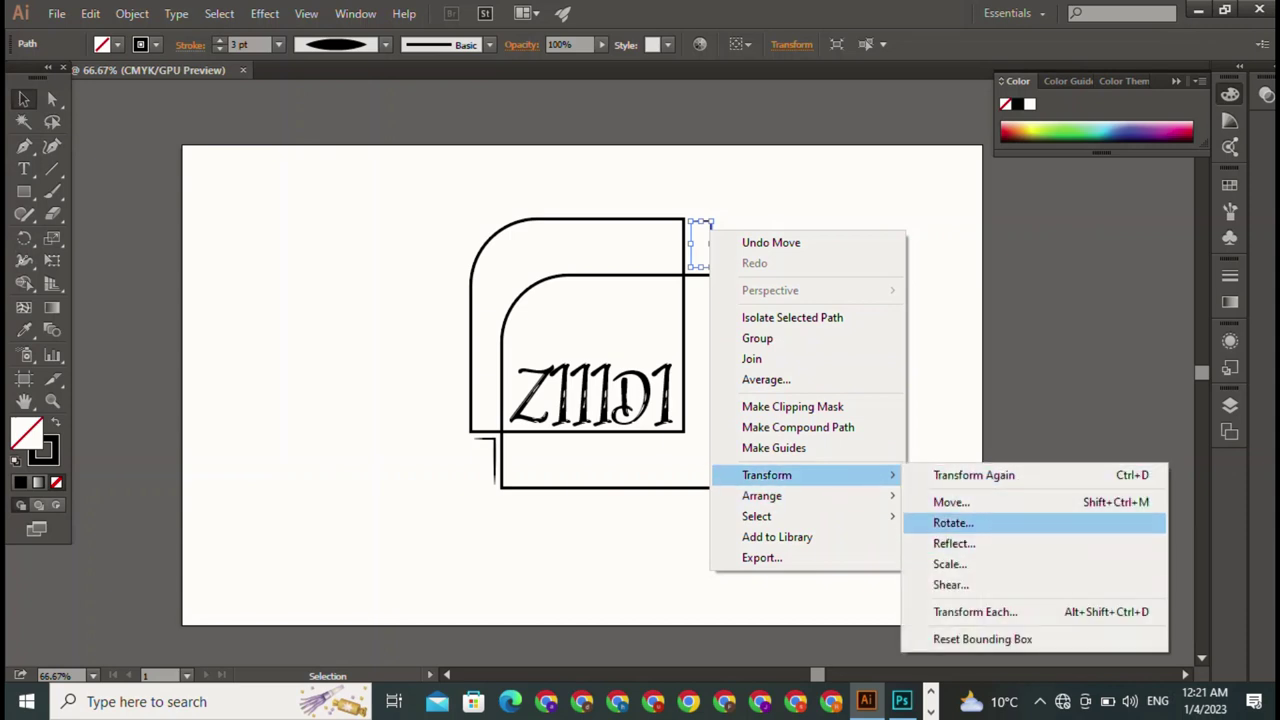
click(954, 543)
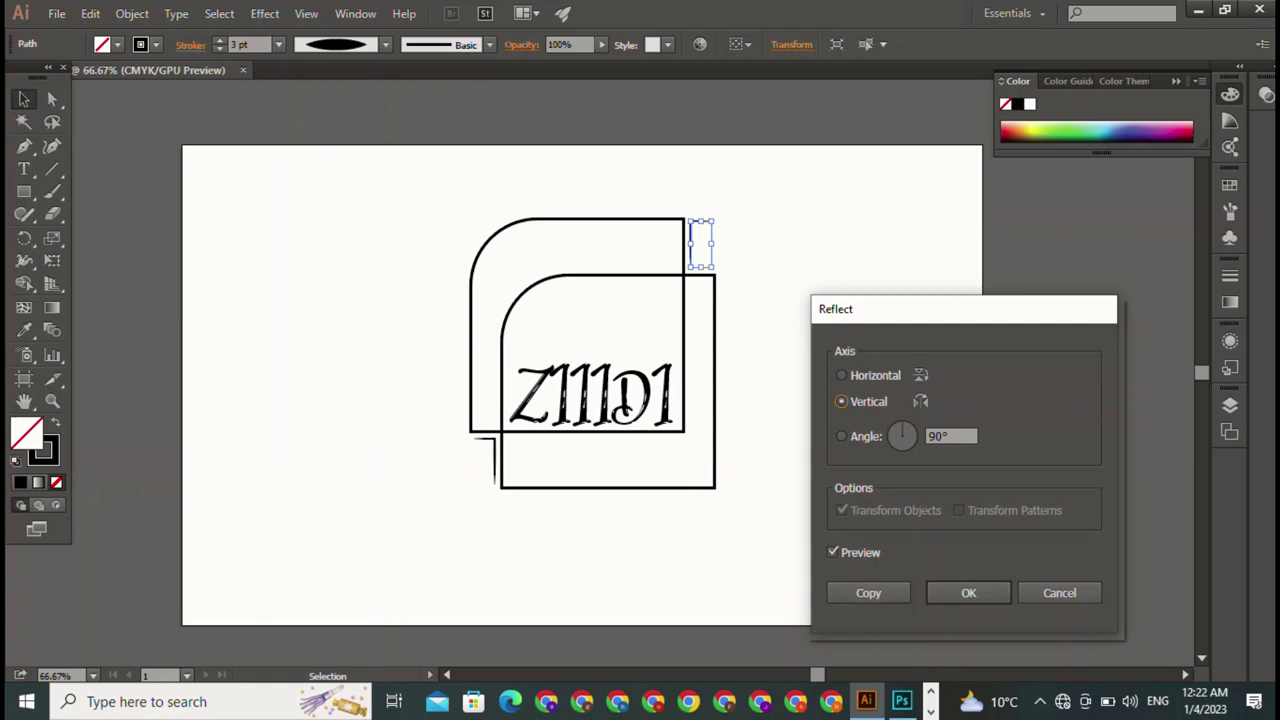
click(841, 436)
click(841, 401)
click(841, 375)
mouse_move(902, 436)
mouse_down()
mouse_move(889, 437)
mouse_move(902, 425)
mouse_up()
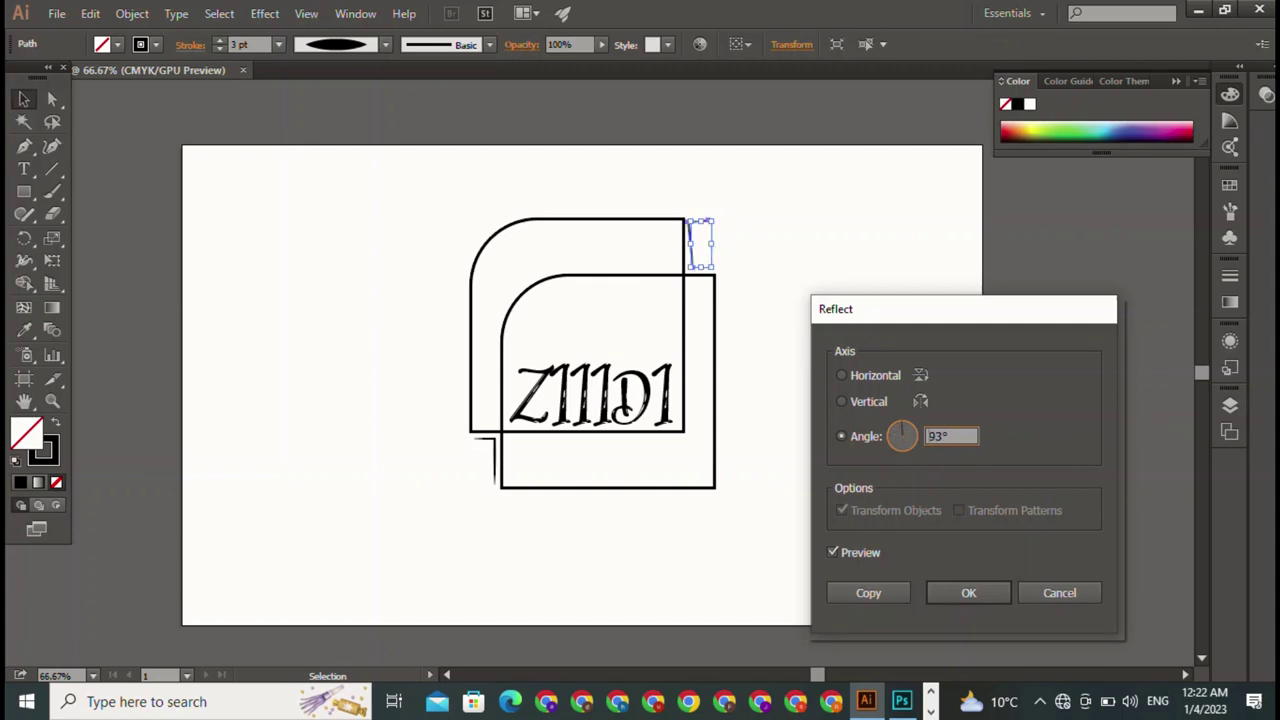
drag(902, 425, 901, 446)
click(841, 401)
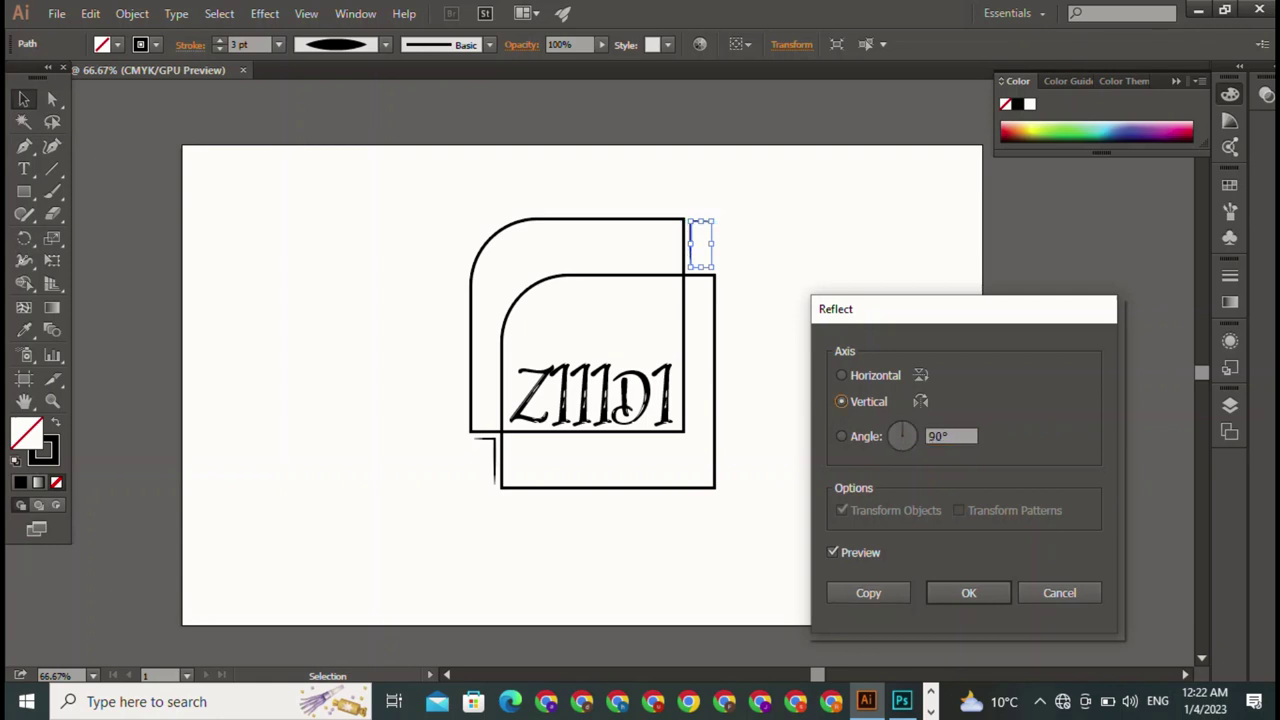
drag(902, 428, 913, 437)
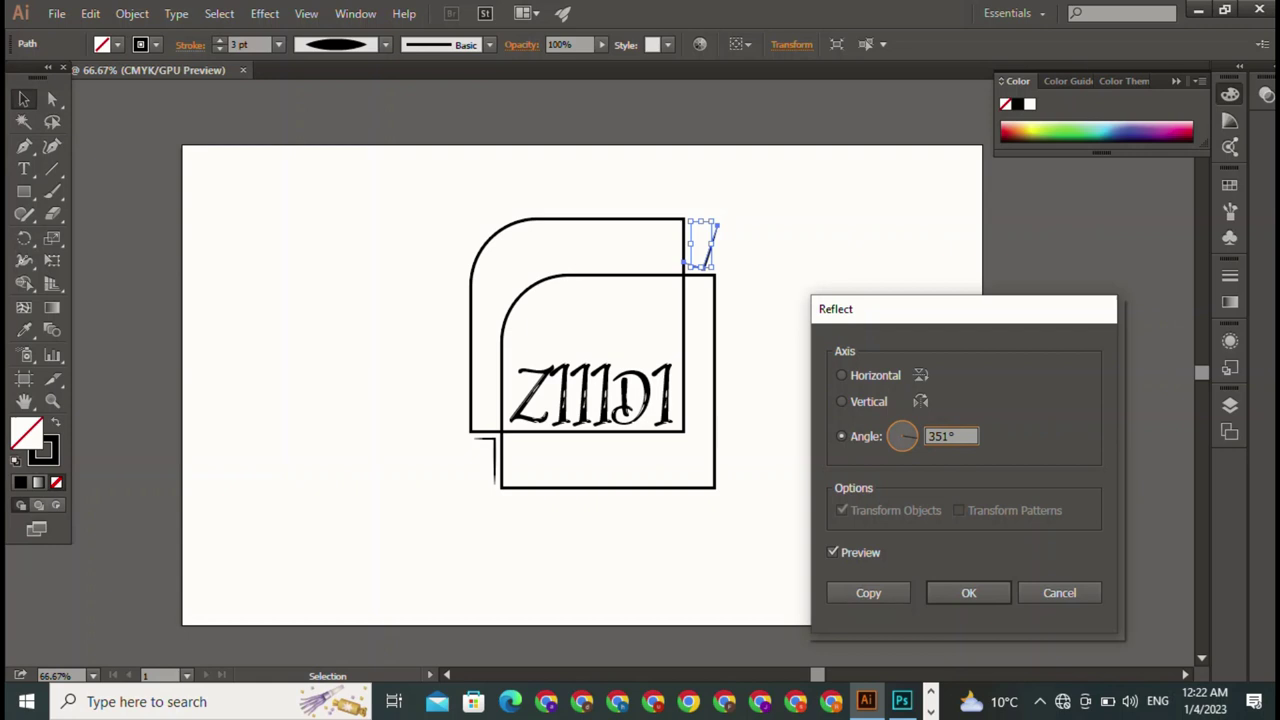
drag(912, 437, 891, 438)
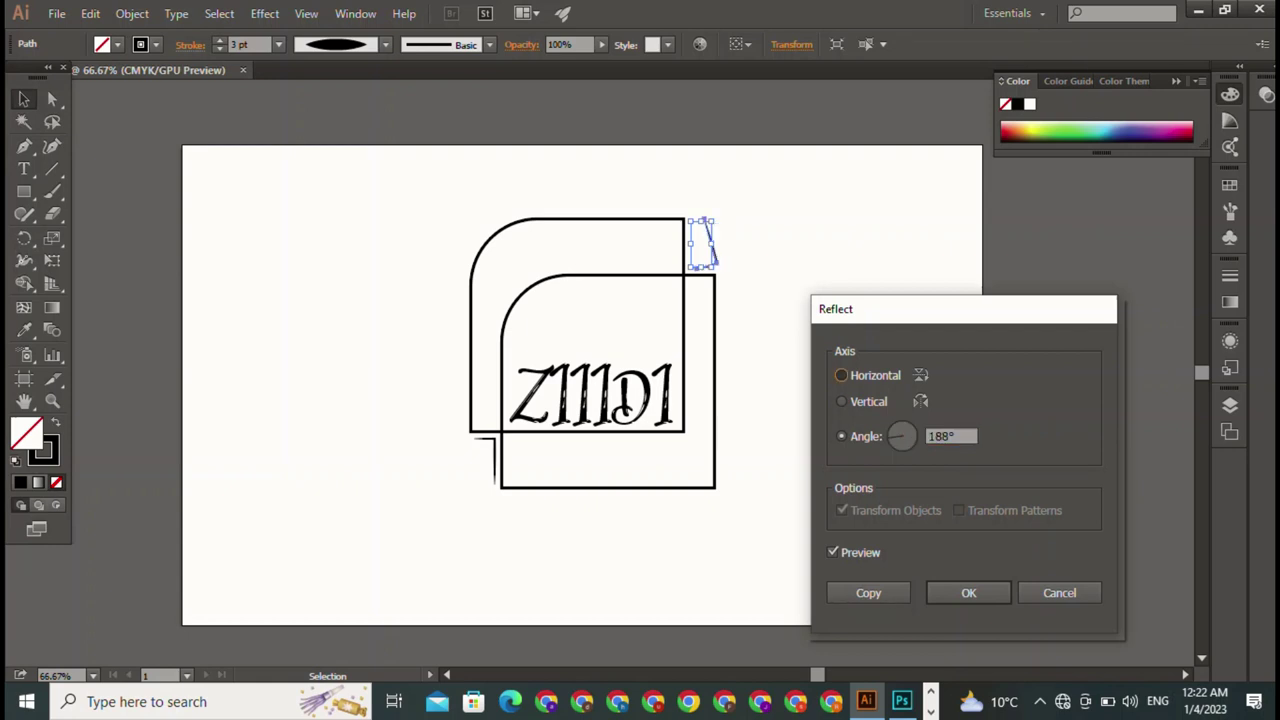
click(841, 375)
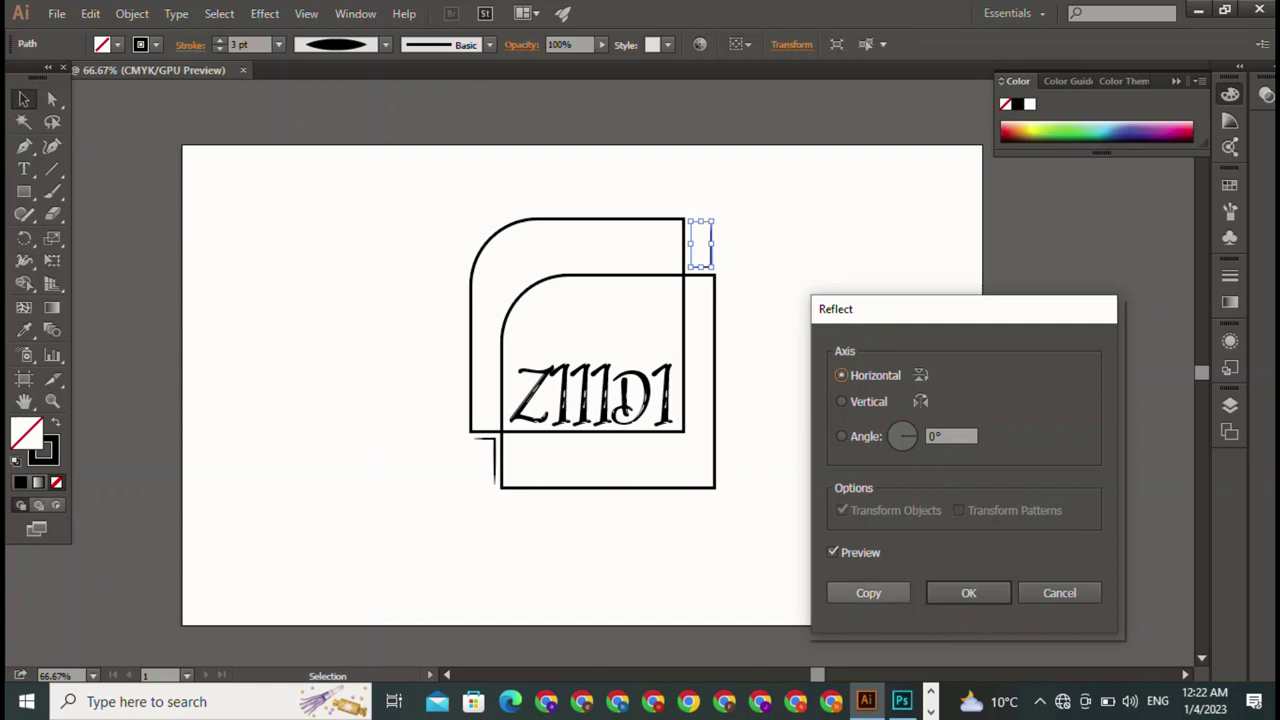
key(Return)
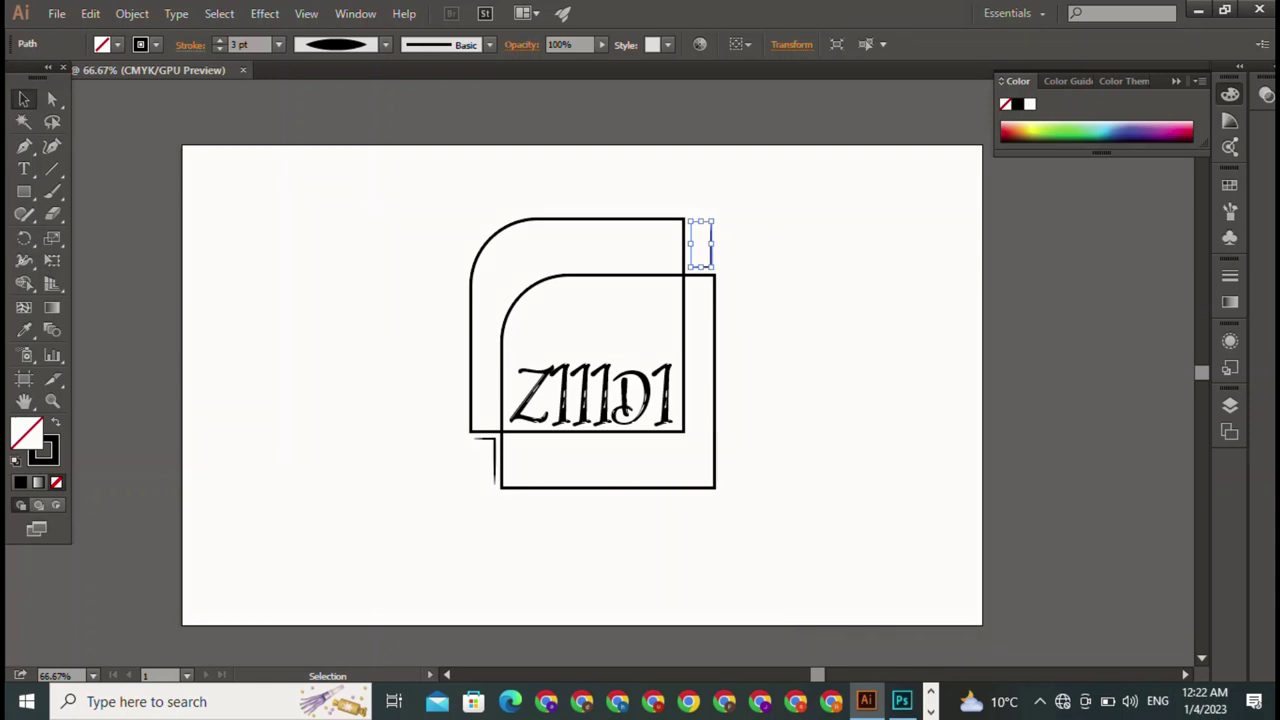
Move the top-right bracket left toward the corner and scale it down, flipping it downward.
key(ctrl+shift+a)
key(ctrl+z)
key(ctrl+shift+b)
drag(700, 243, 677, 243)
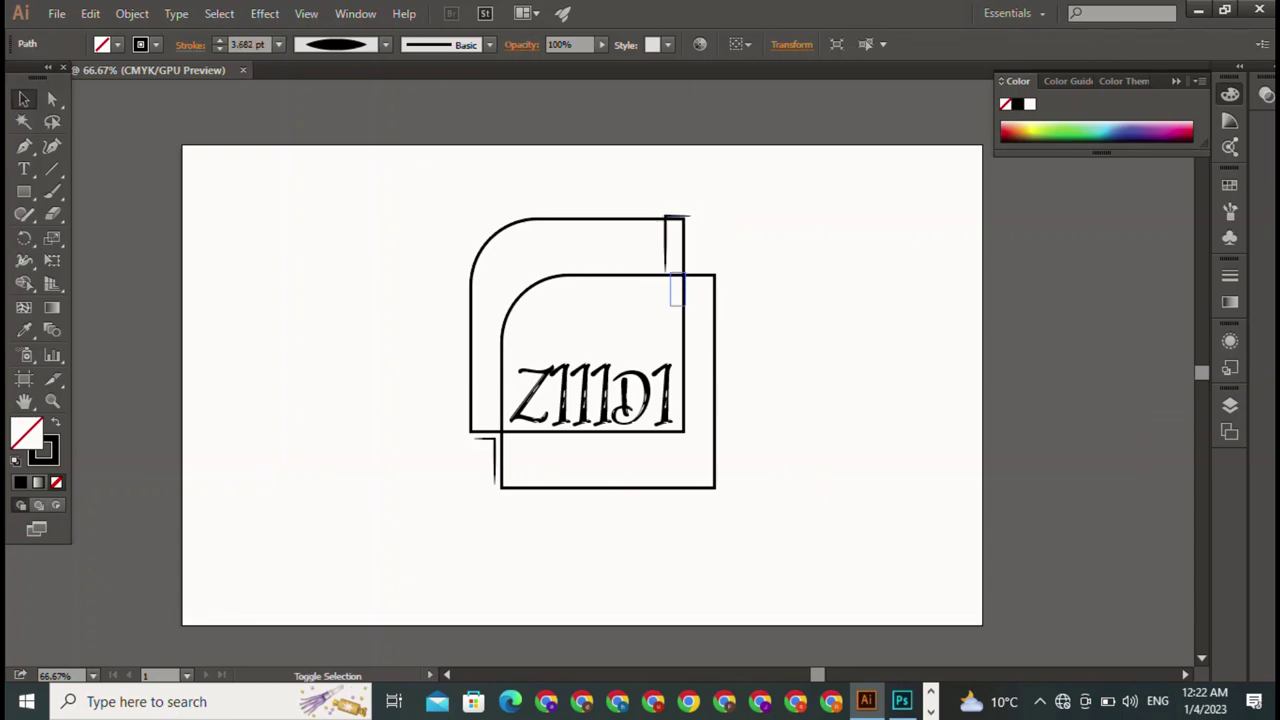
mouse_move(664, 214)
mouse_down()
mouse_move(678, 360)
mouse_move(697, 272)
mouse_up()
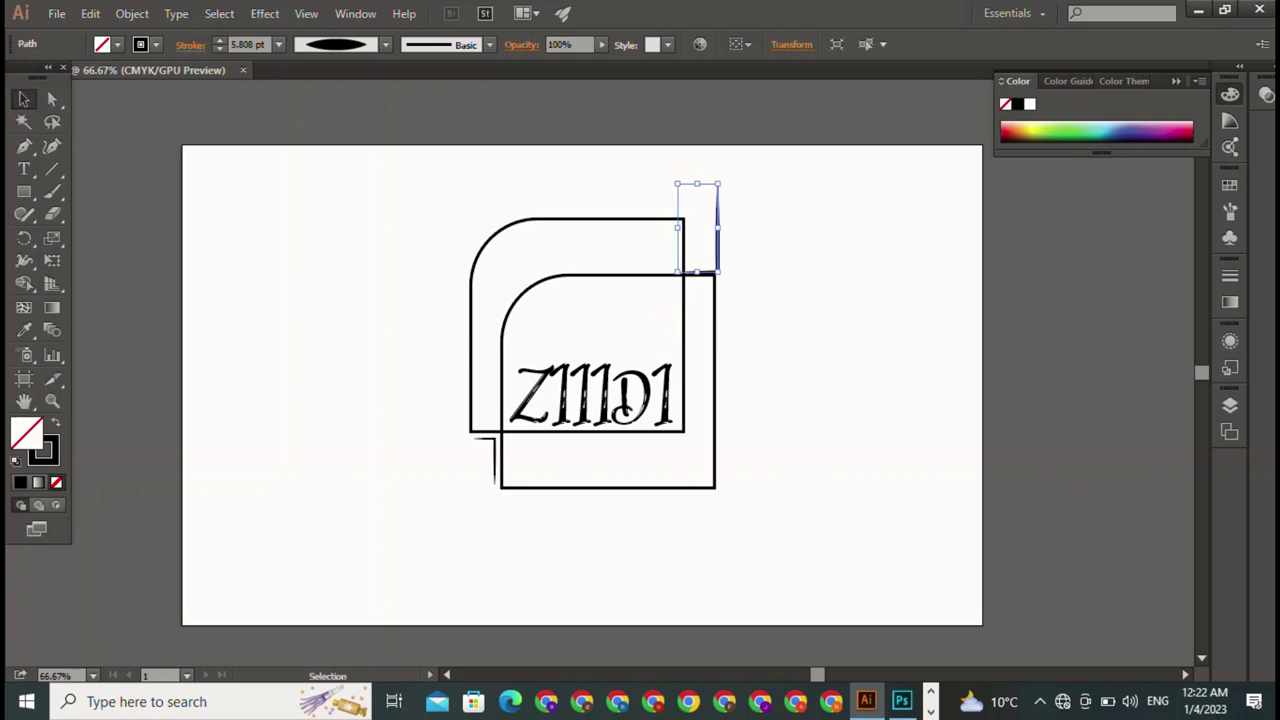
Shorten the top-right bracket from its top edge so it fits between the squares.
drag(697, 183, 697, 206)
key(ctrl+shift+a)
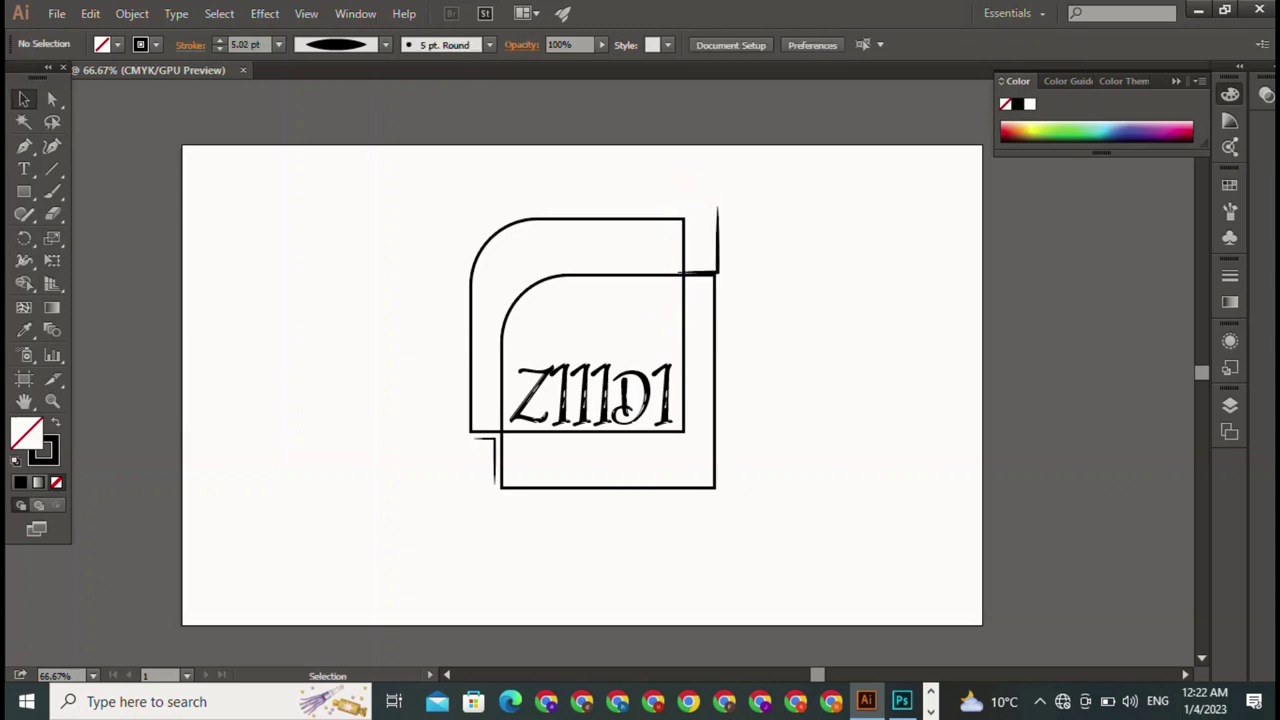
click(692, 270)
drag(697, 206, 697, 220)
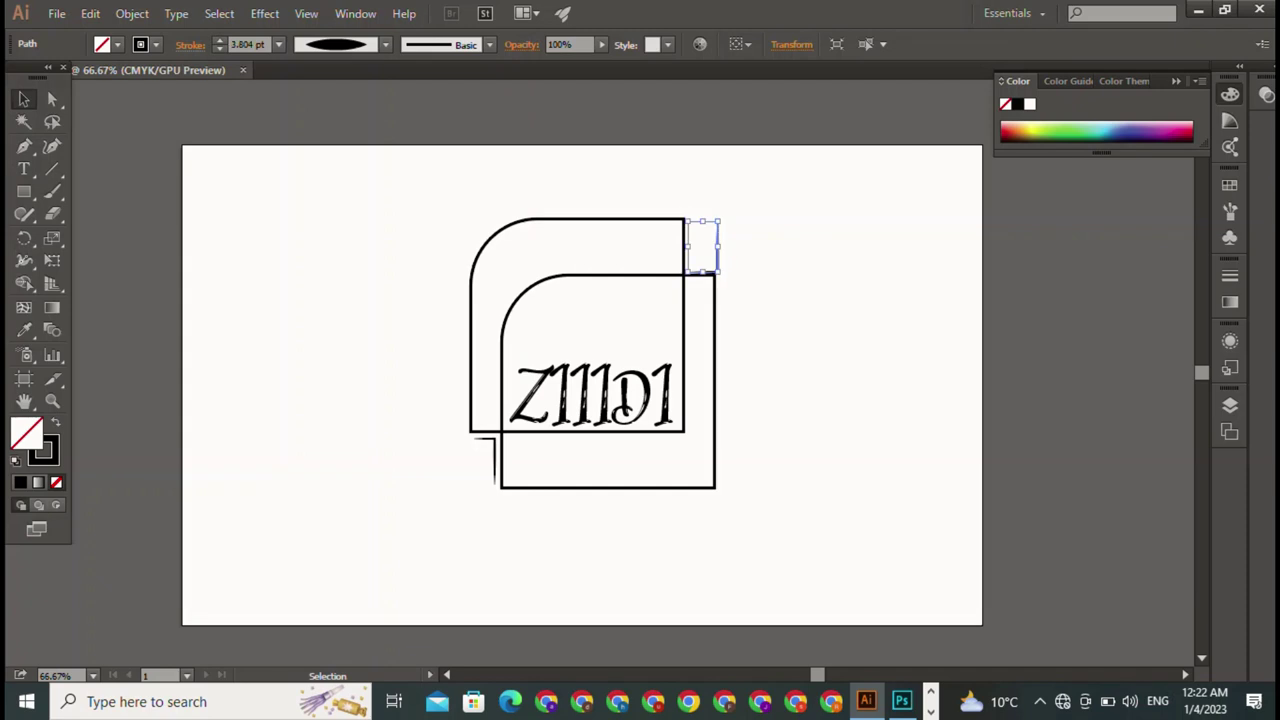
key(ctrl+shift+a)
click(716, 245)
key(ctrl+shift+a)
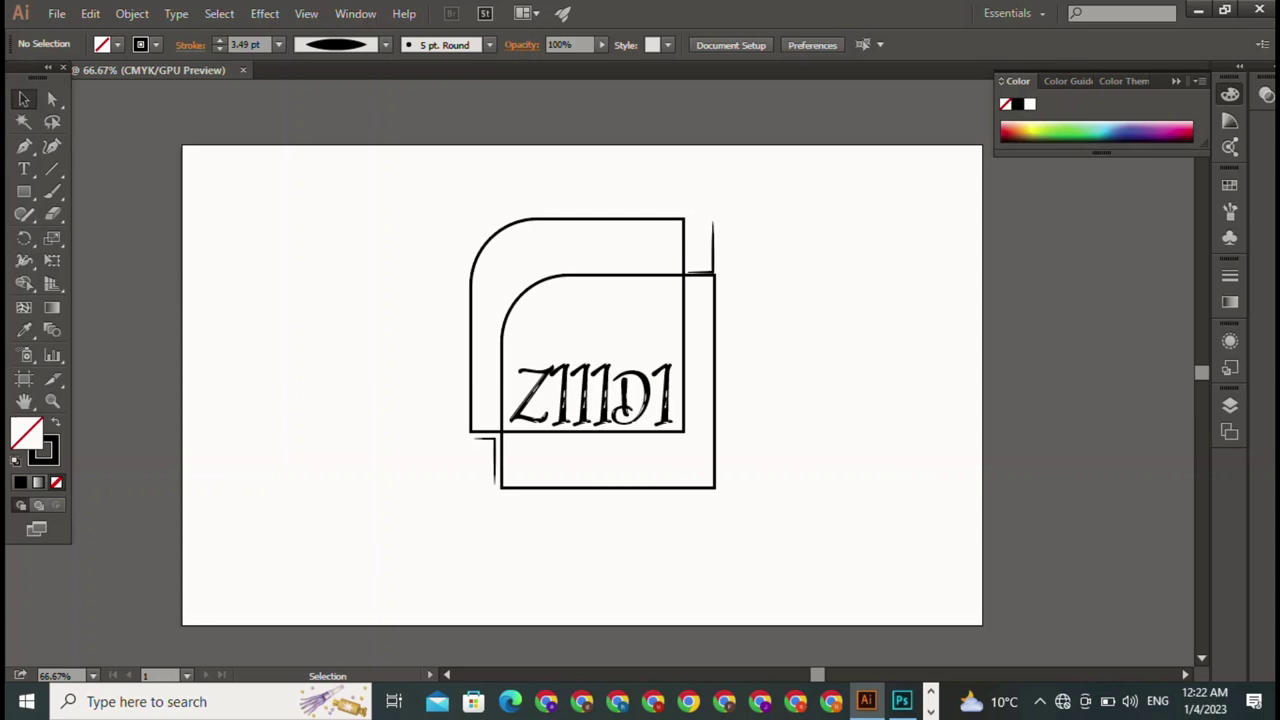
click(713, 240)
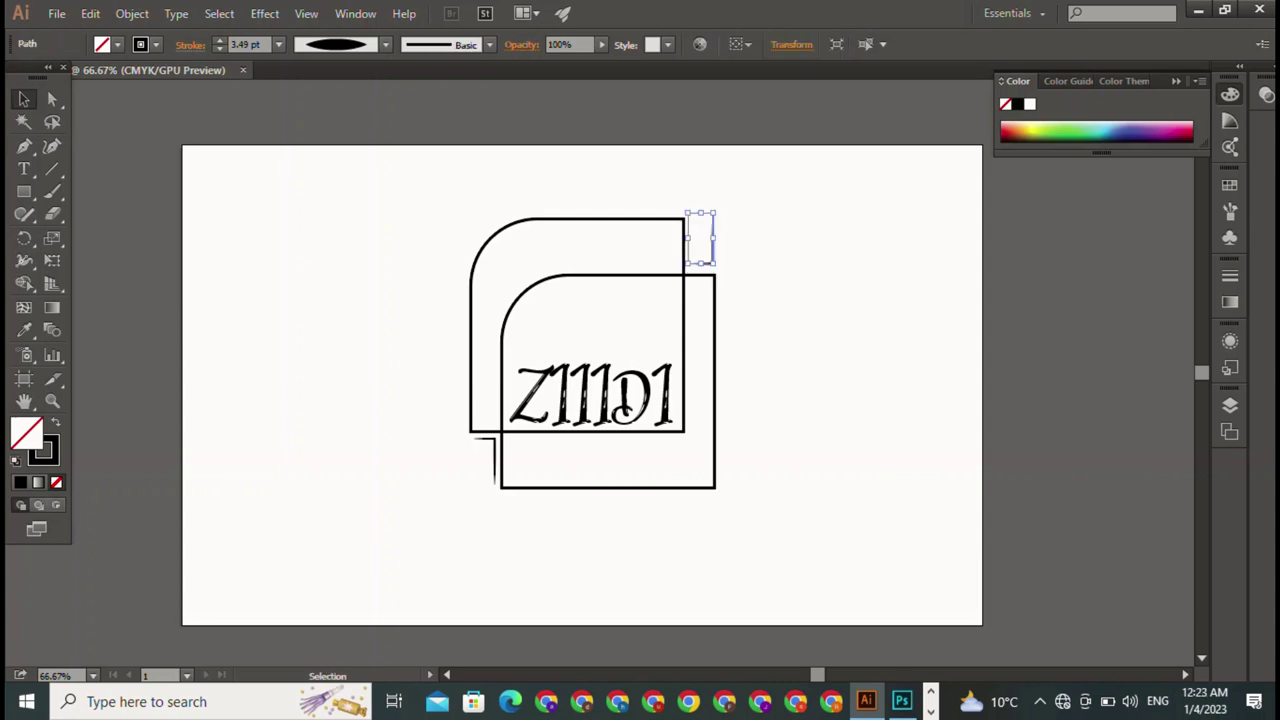
Delete the old top-right bracket.
key(ctrl+shift+b)
key(ctrl+shift+b)
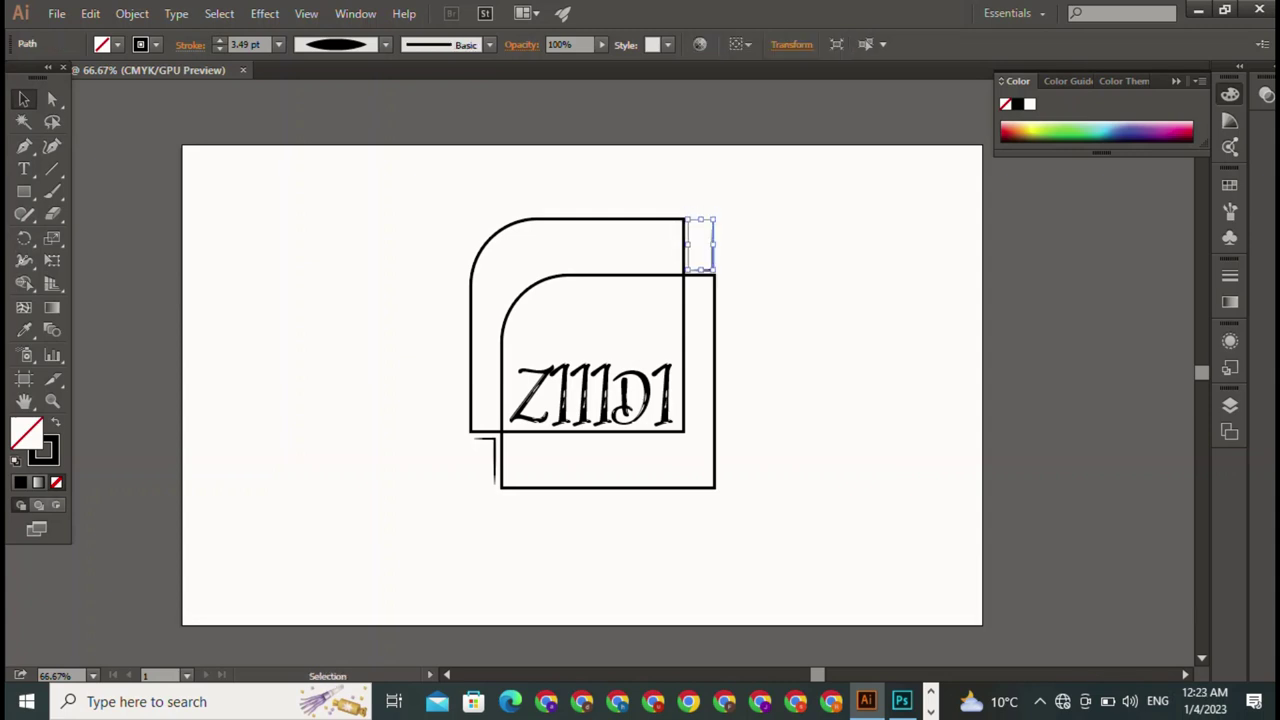
key(backslash)
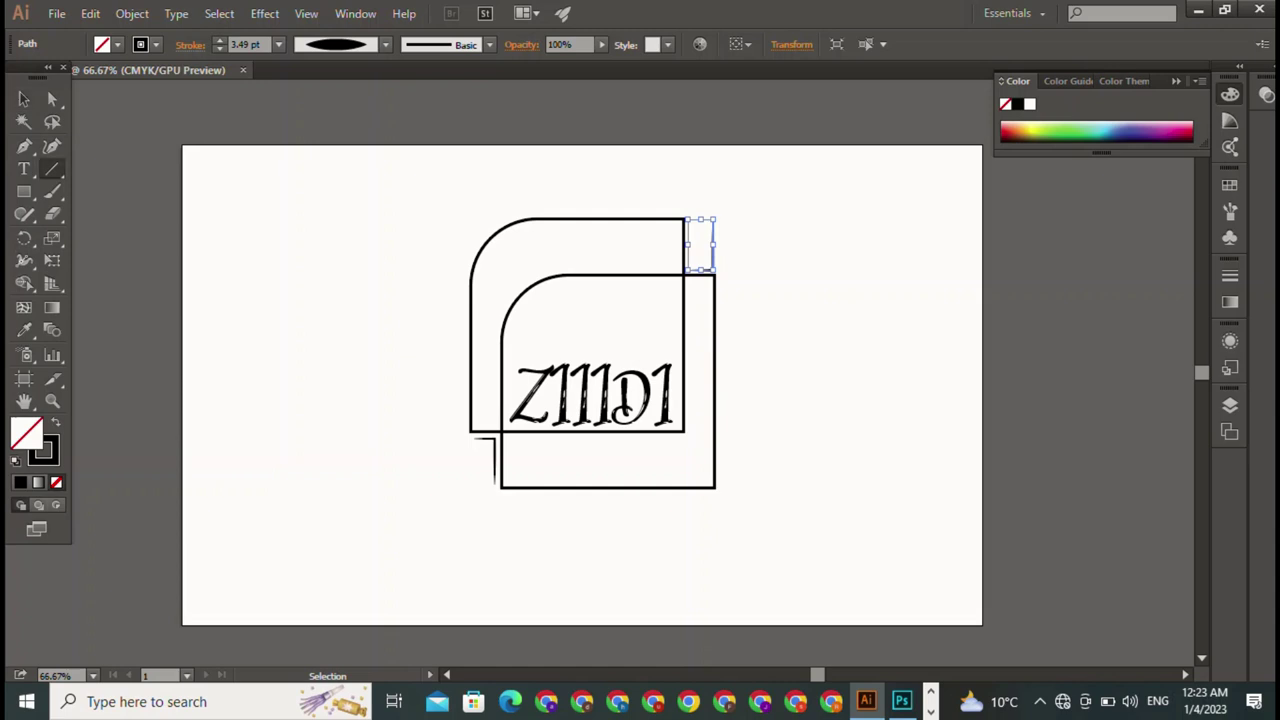
key(Delete)
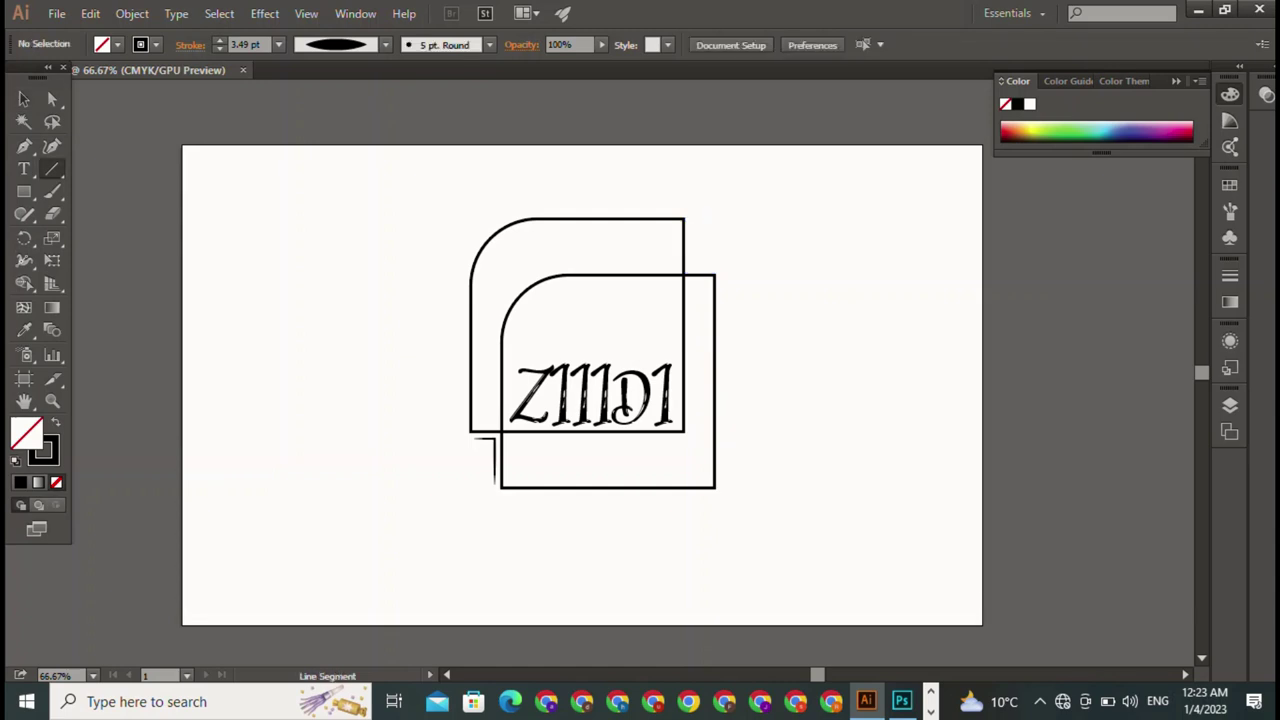
key(v)
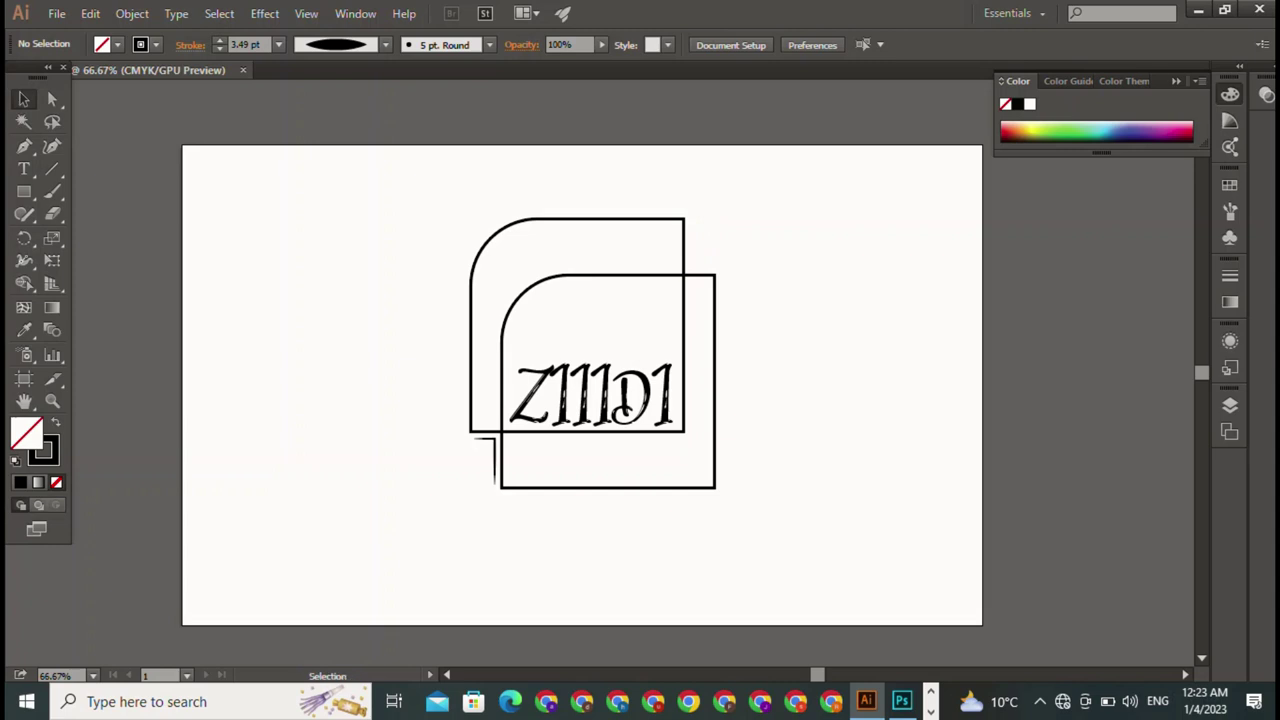
Draw a new L-shaped path at the top-right corner with the Pen tool and give it a 3 pt stroke.
key(p)
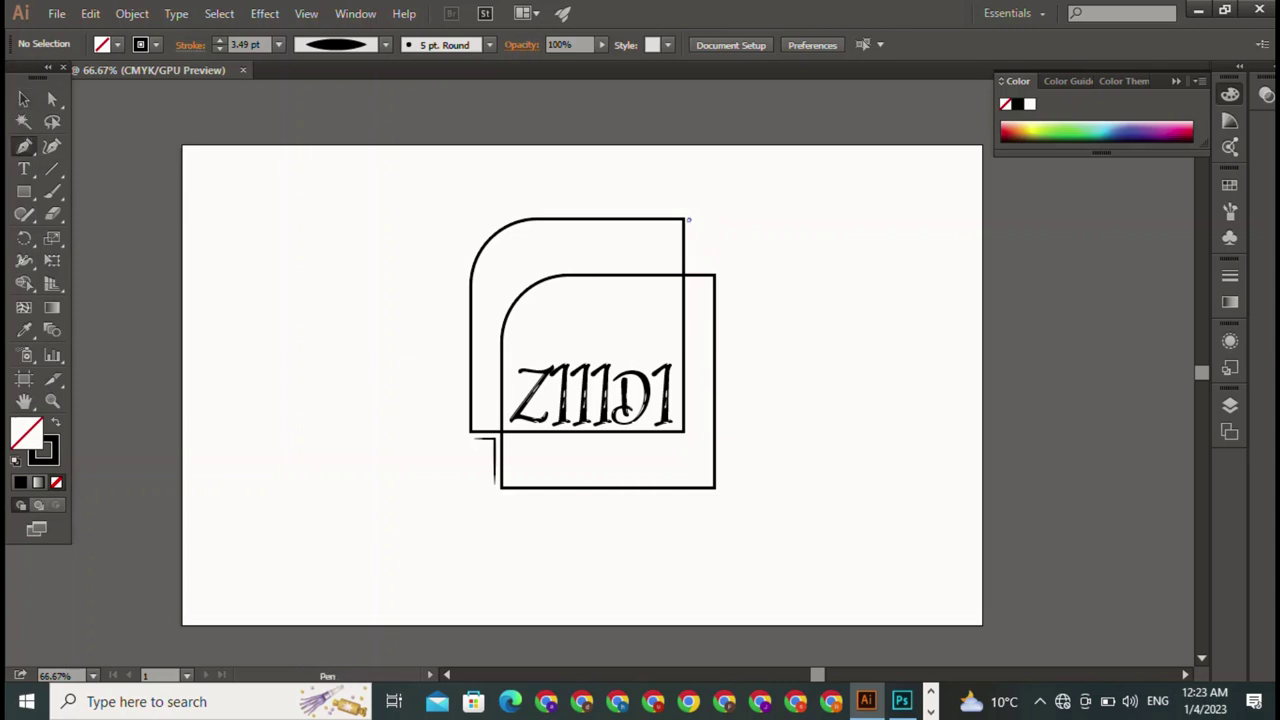
click(688, 219)
click(688, 272)
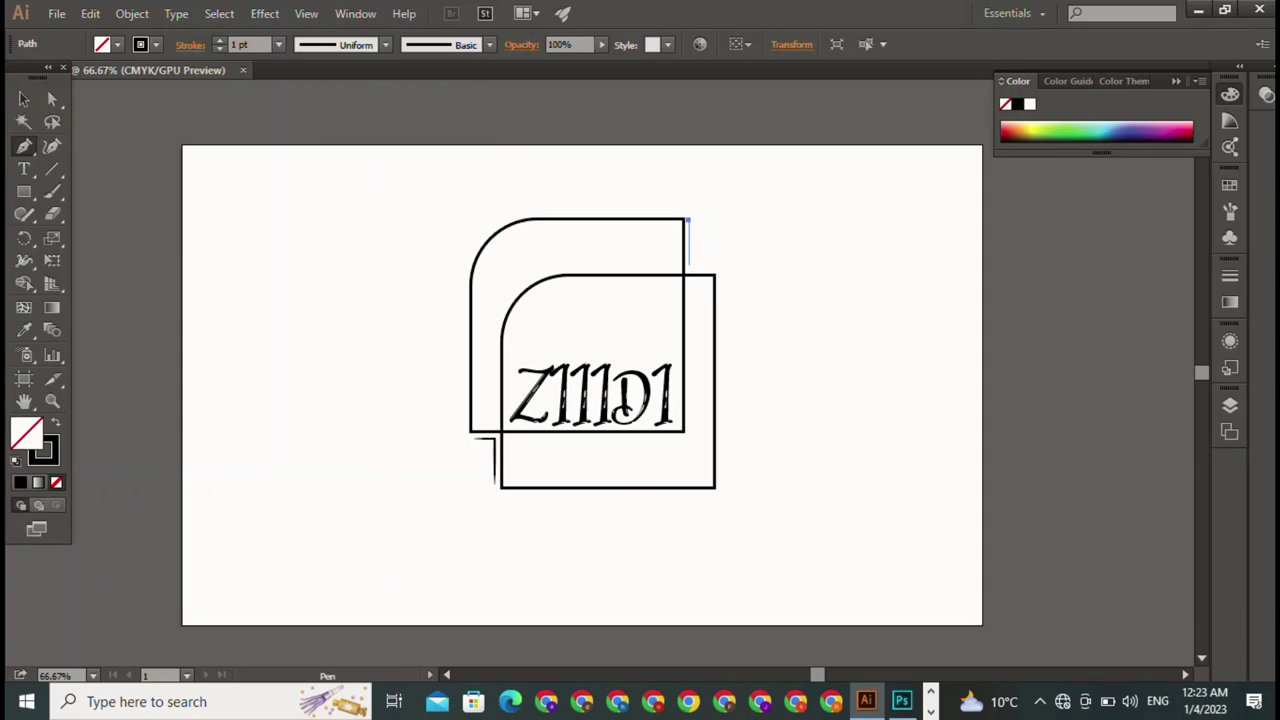
click(688, 270)
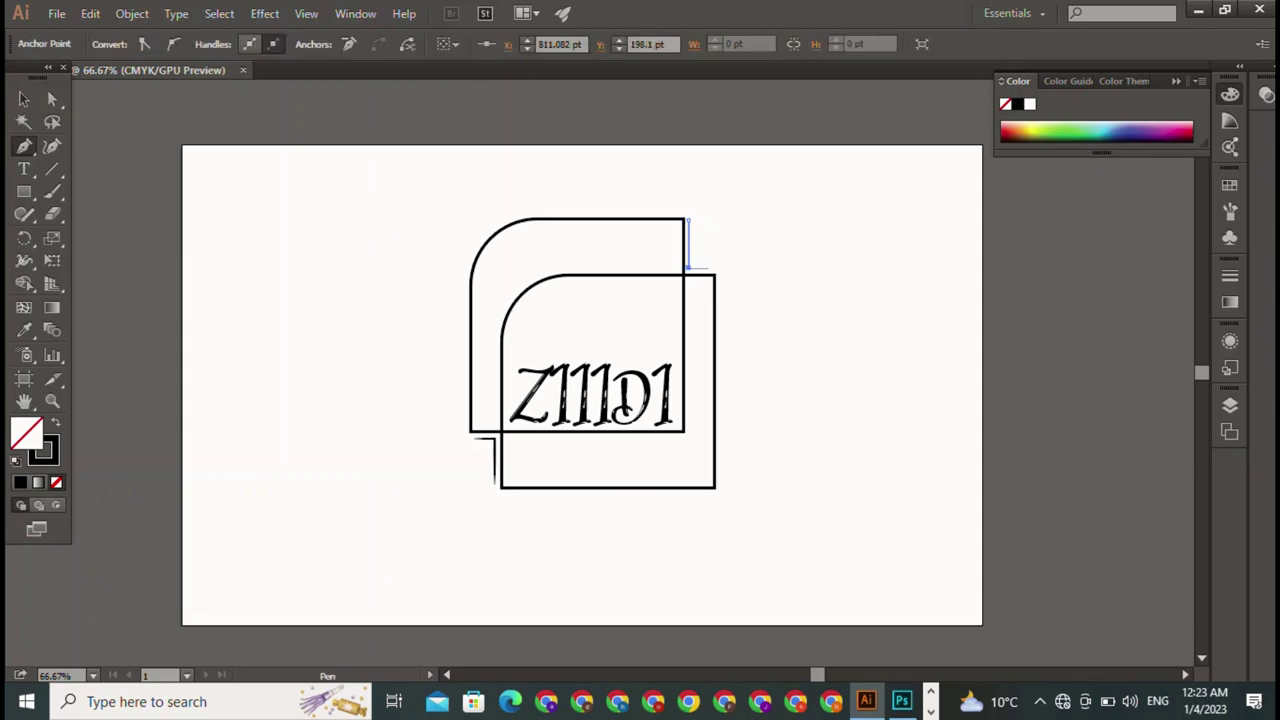
click(708, 268)
key(v)
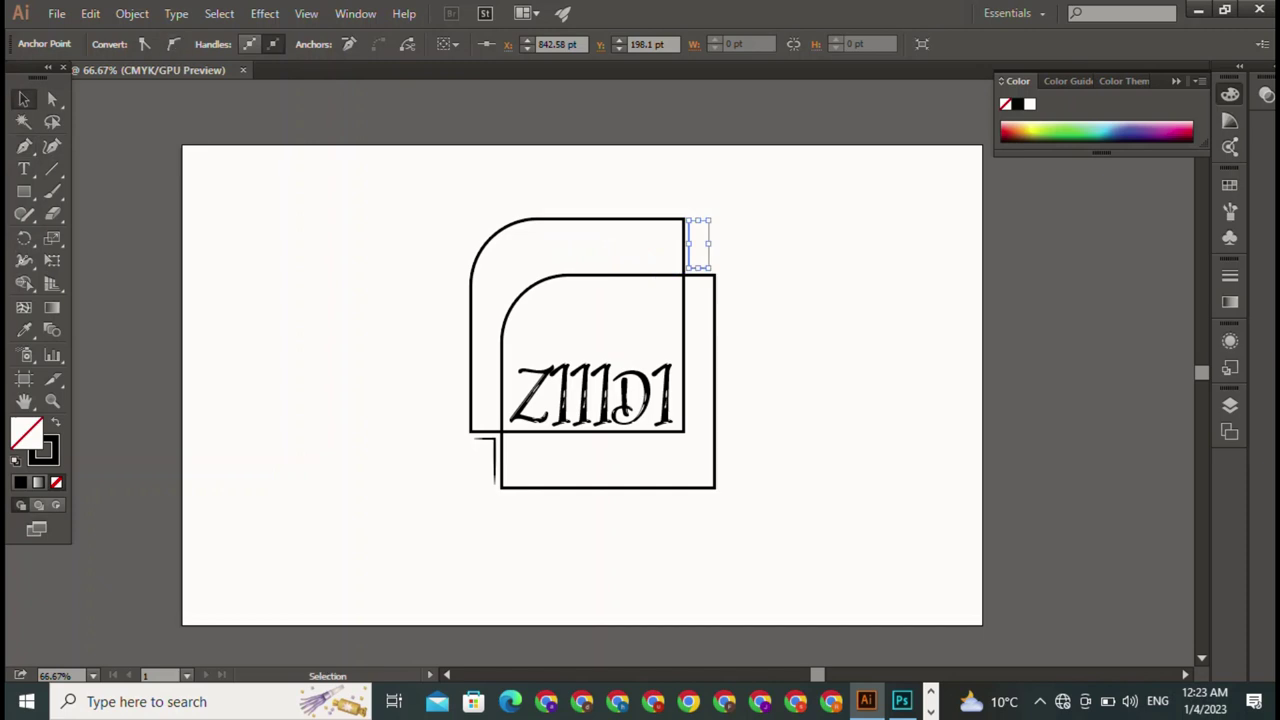
key(ctrl+shift+a)
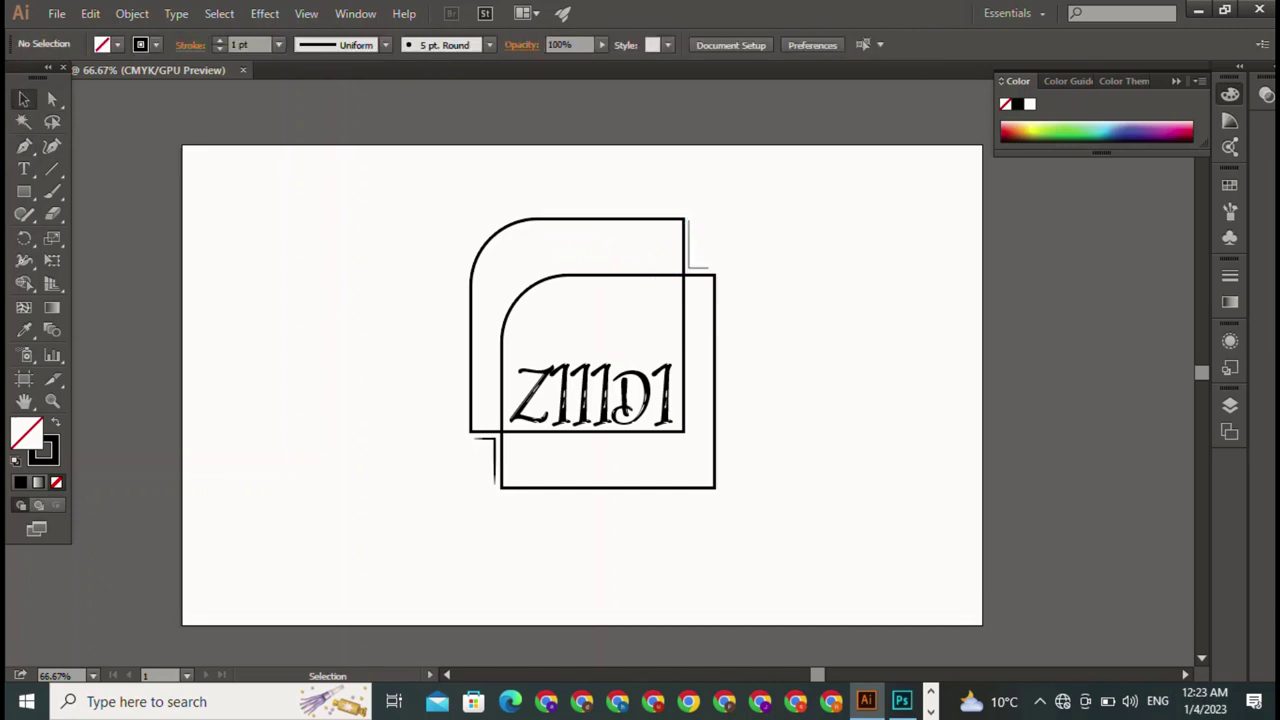
click(687, 245)
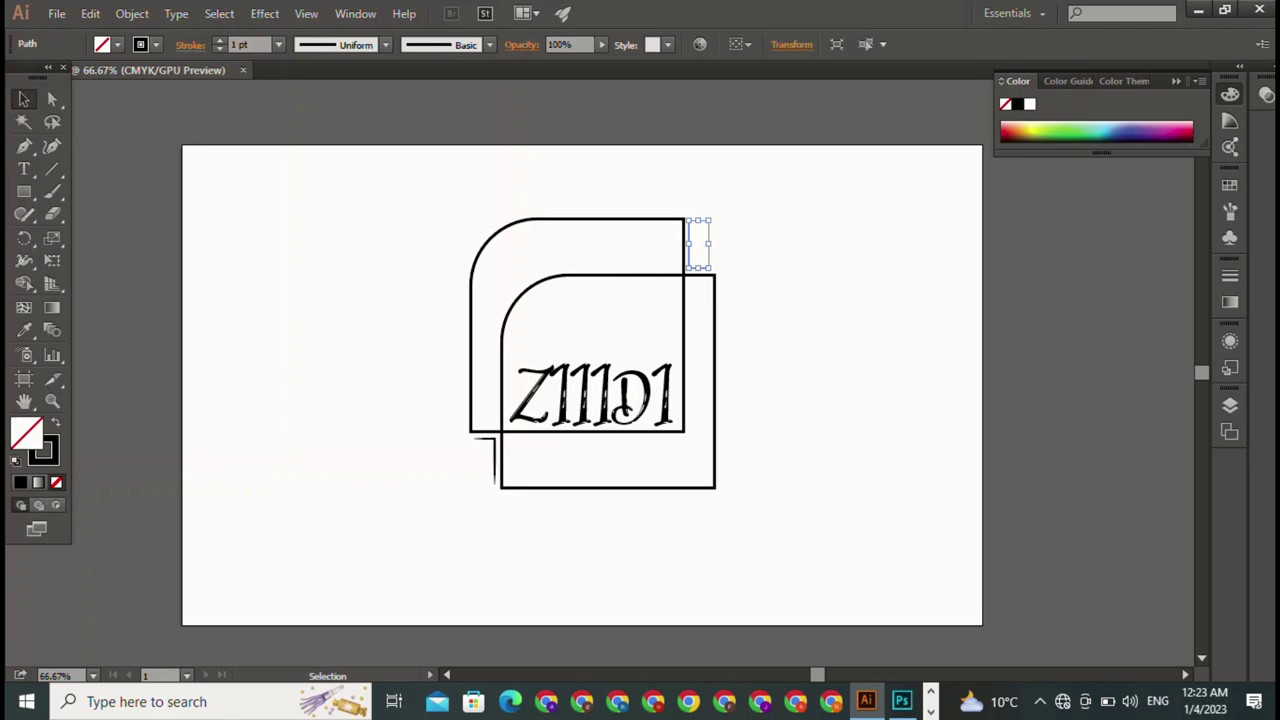
click(219, 40)
click(219, 40)
Apply Width Profile 1 to the top-right bracket so its stroke tapers like the lower-left one.
key(ctrl+shift+a)
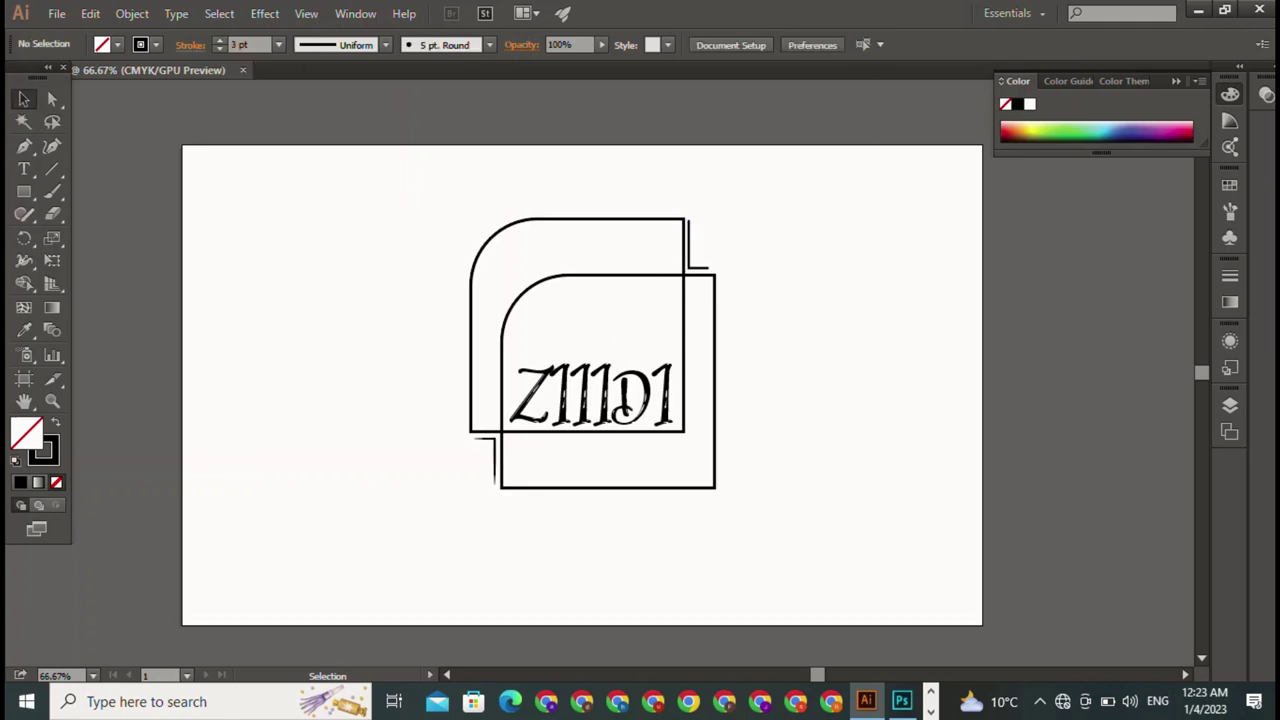
click(687, 245)
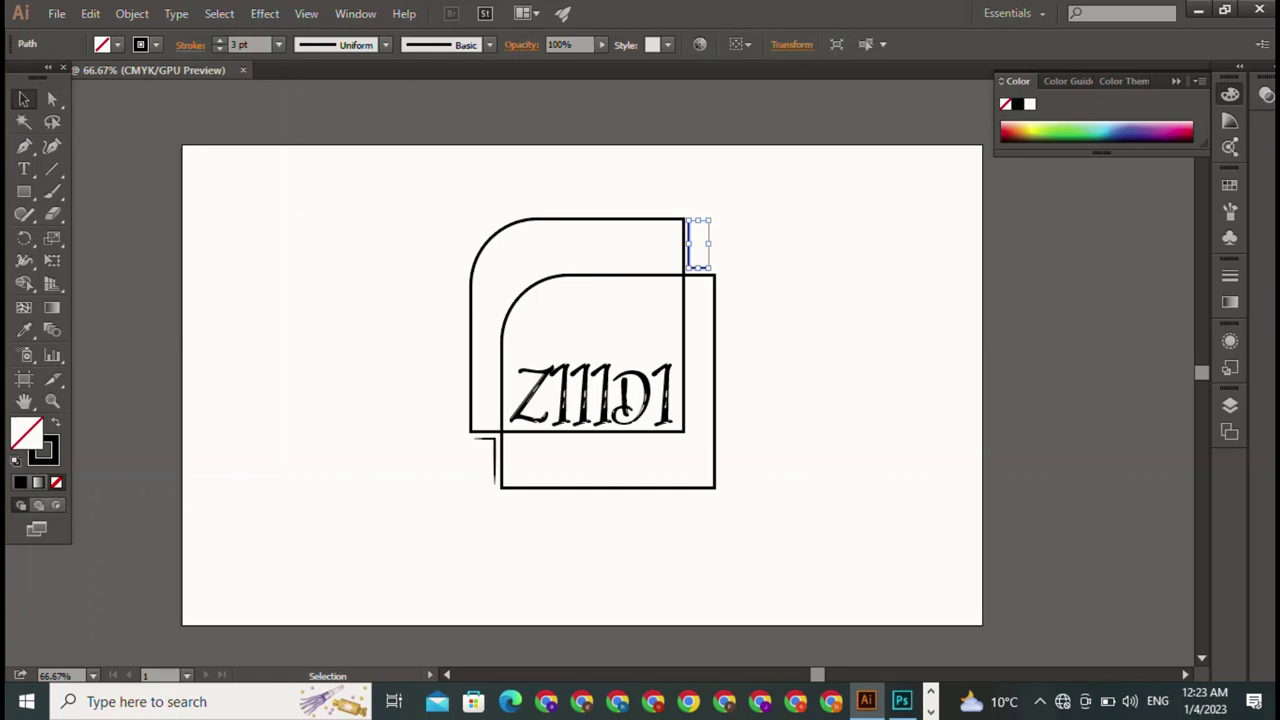
click(385, 44)
click(325, 104)
key(ctrl+shift+a)
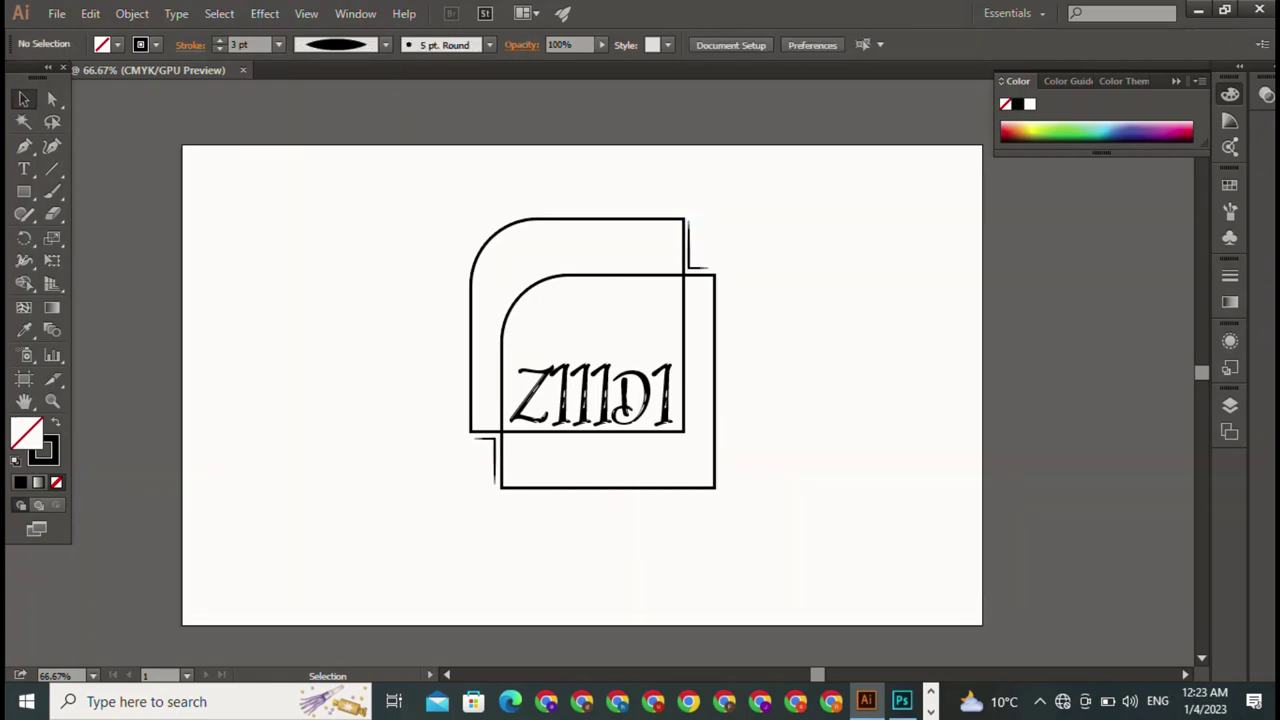